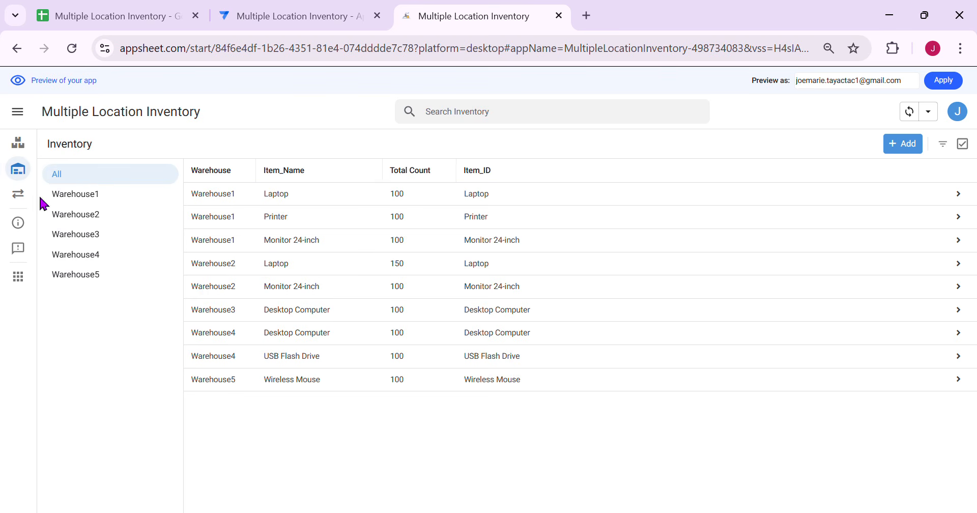
# Step: Review the inventory of each warehouse from Warehouse1 to Warehouse5, ending on Warehouse1
pyautogui.click(105, 211)
pyautogui.click(102, 236)
pyautogui.click(97, 277)
pyautogui.click(95, 199)
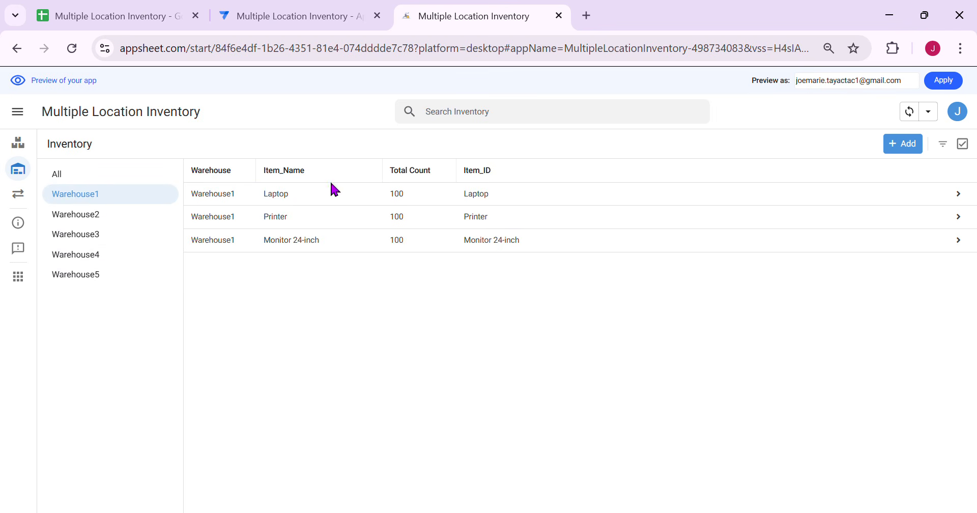
pyautogui.click(112, 221)
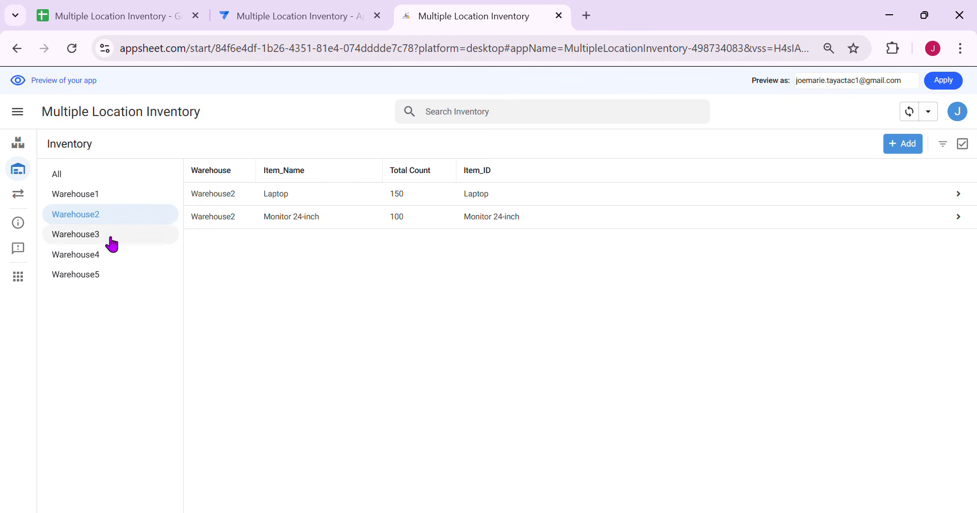
pyautogui.click(125, 235)
pyautogui.click(112, 254)
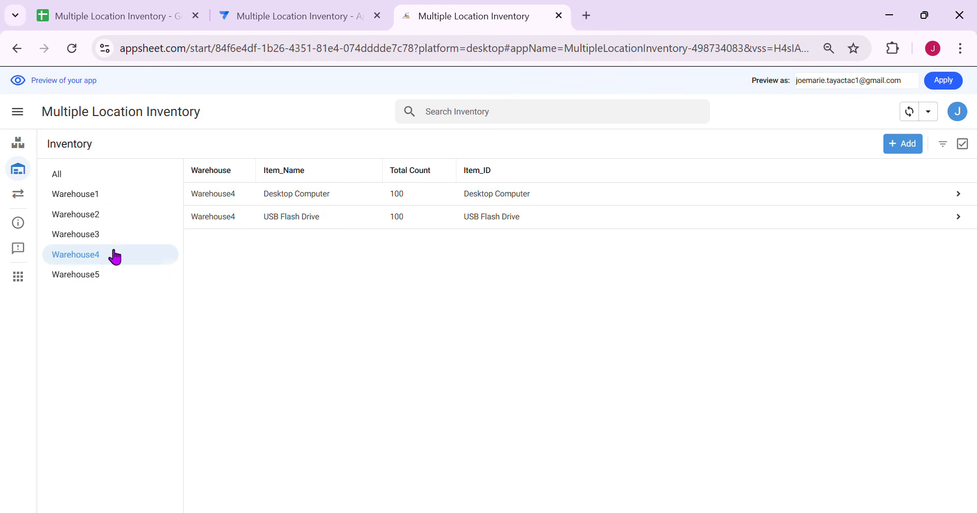
pyautogui.click(115, 274)
pyautogui.click(69, 197)
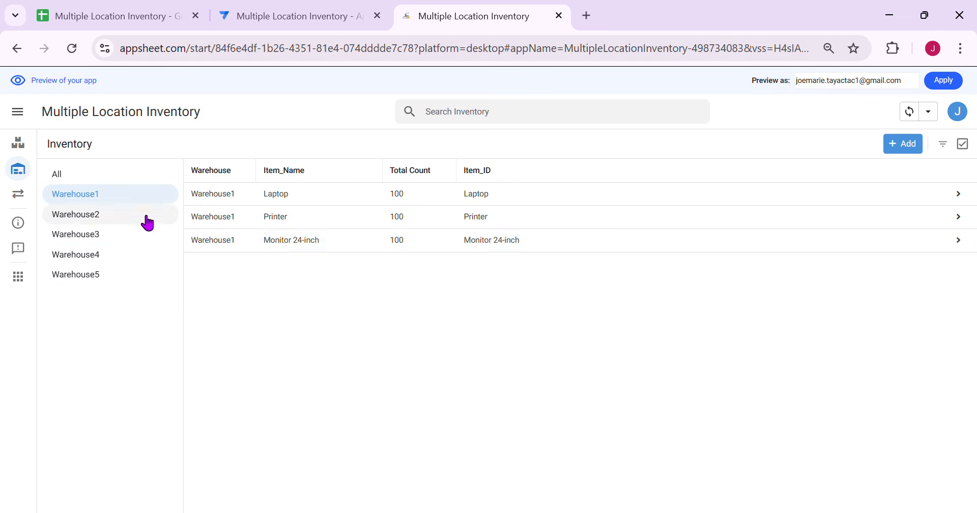
# Step: Start a new transfer record with Warehouse1 as Source Location and Warehouse2 as Destination Location
pyautogui.click(19, 198)
pyautogui.click(905, 148)
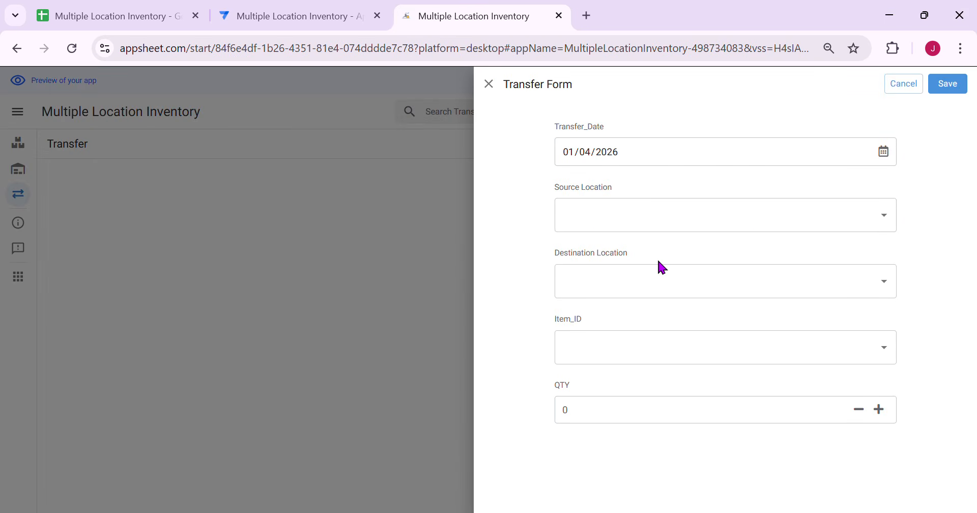
pyautogui.click(700, 227)
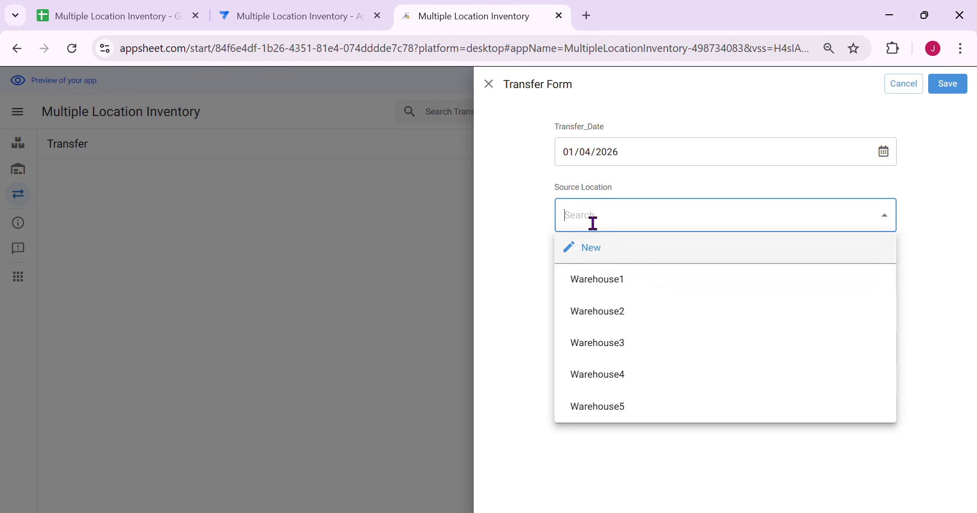
pyautogui.click(631, 295)
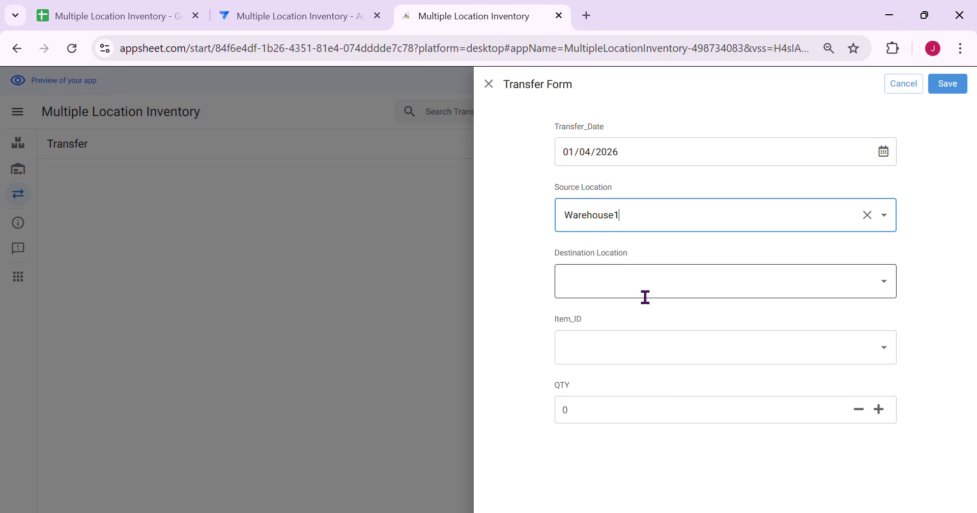
pyautogui.click(645, 296)
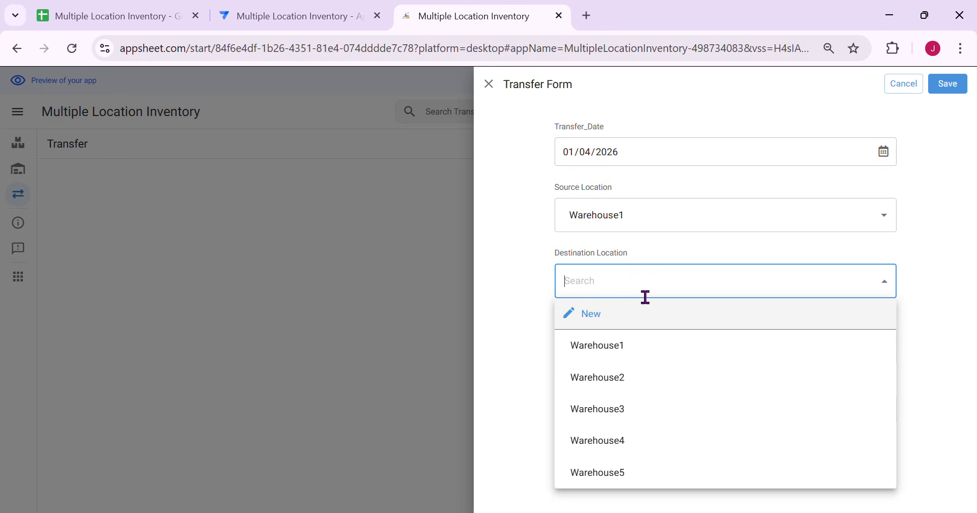
pyautogui.click(643, 377)
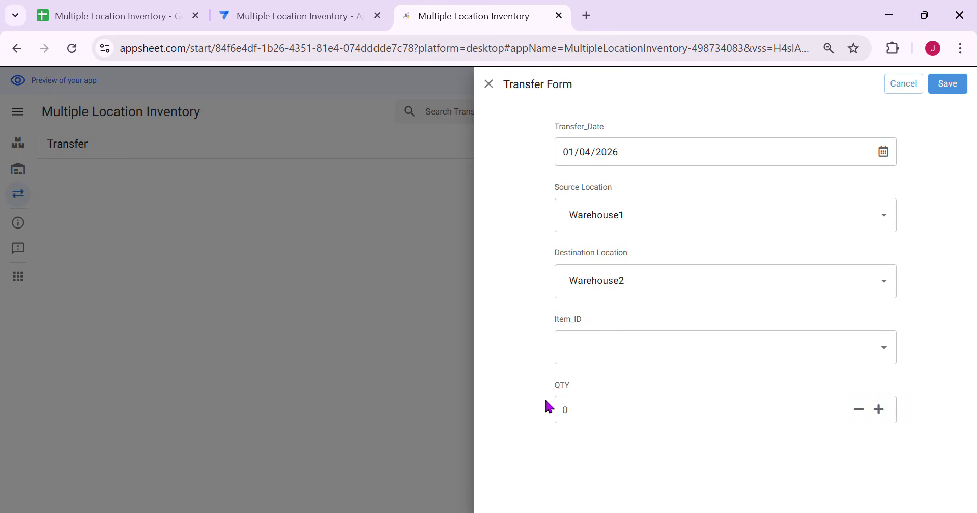
# Step: Examine all Item_ID choices offered in the transfer form and close the form without saving
pyautogui.click(645, 355)
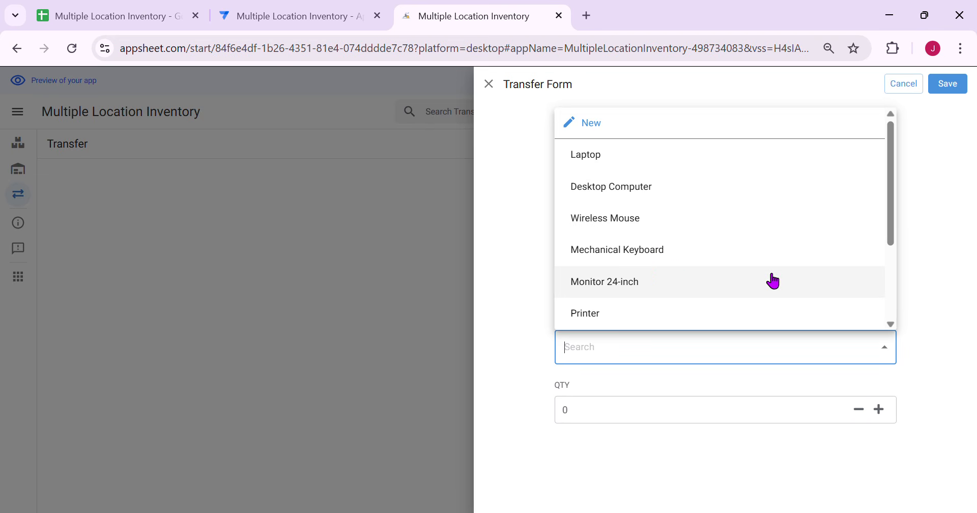
pyautogui.scroll(-3, 801, 212)
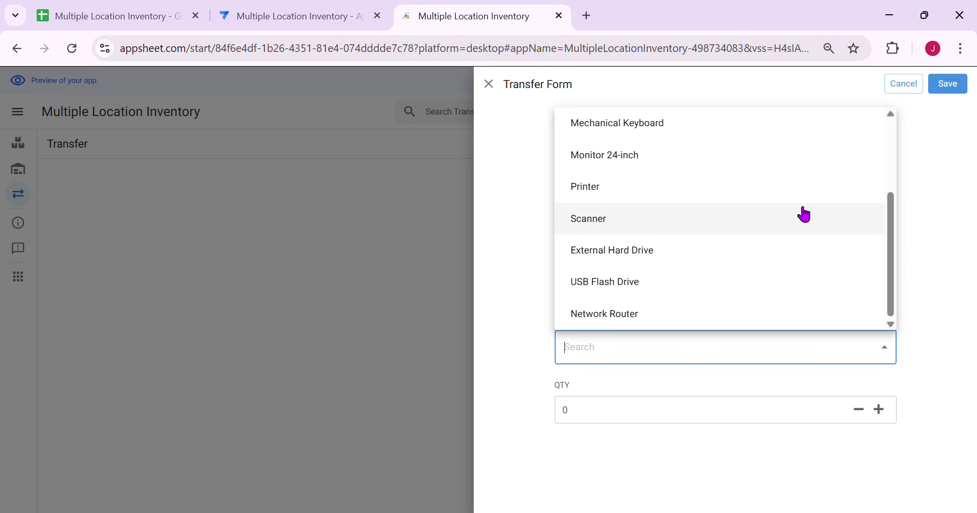
pyautogui.scroll(3, 801, 217)
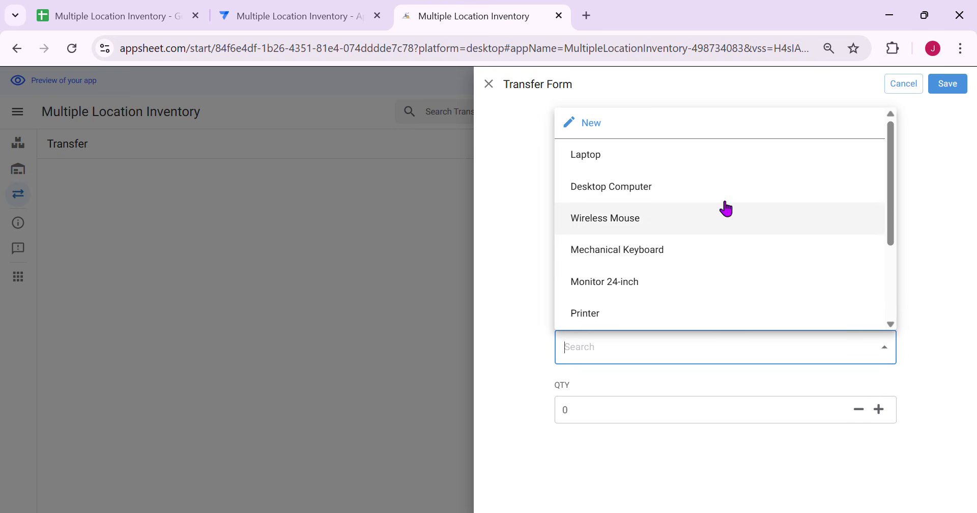
pyautogui.click(492, 88)
pyautogui.click(565, 330)
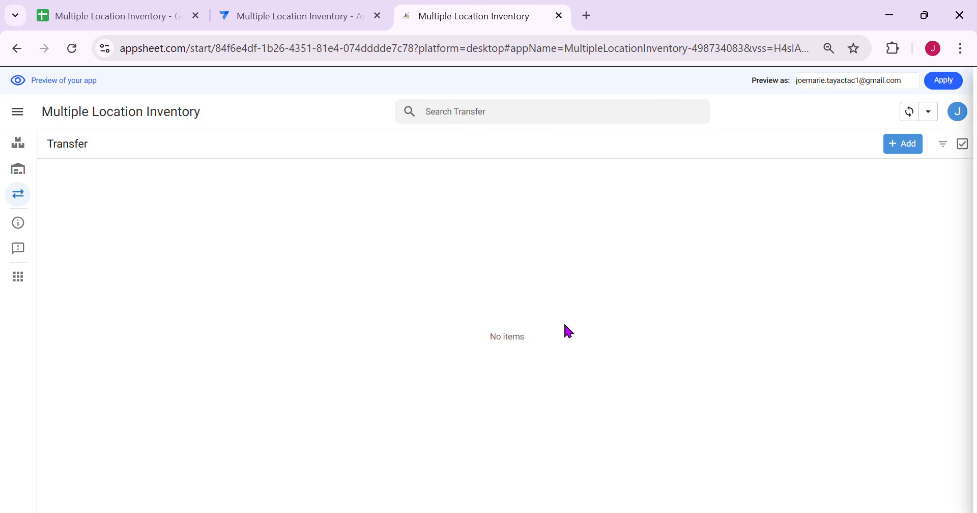
# Step: Compare the inventory items stocked in Warehouse1 with those in Warehouse2
pyautogui.click(18, 169)
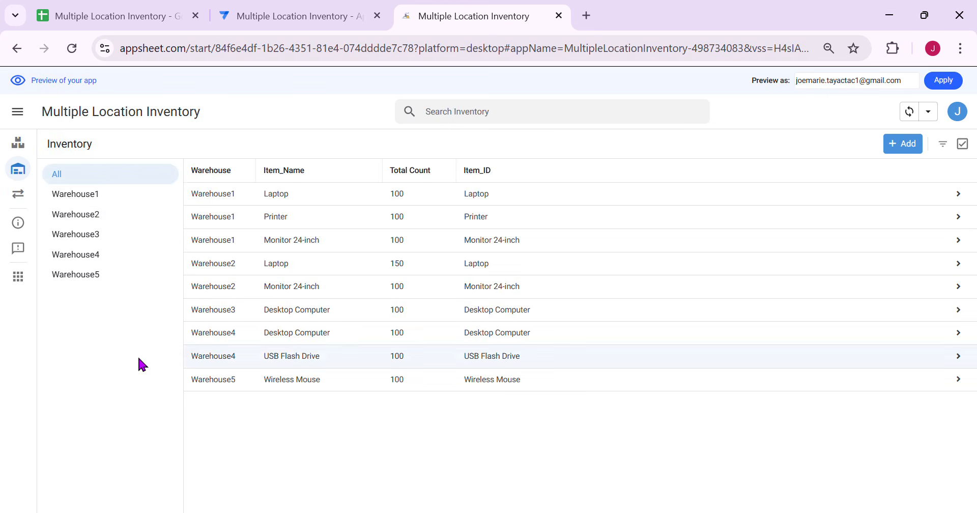
pyautogui.click(89, 201)
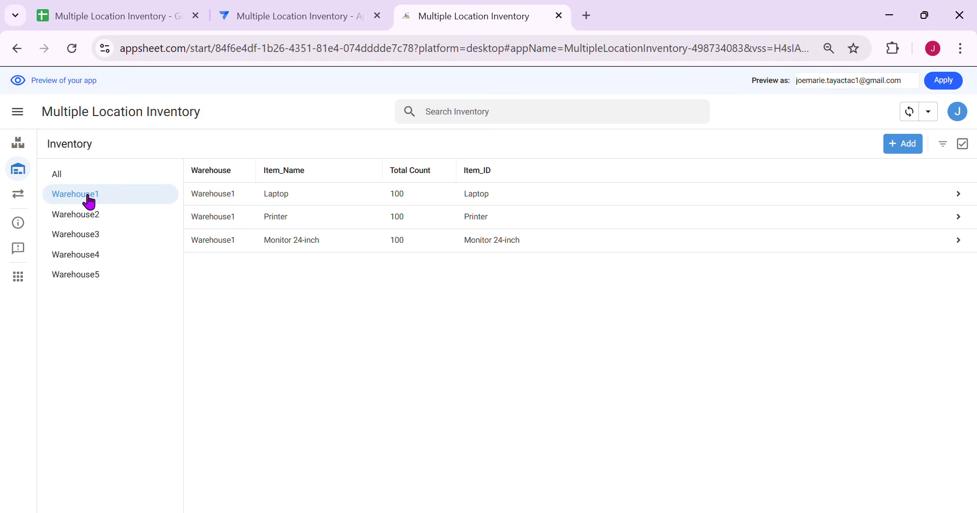
pyautogui.click(79, 214)
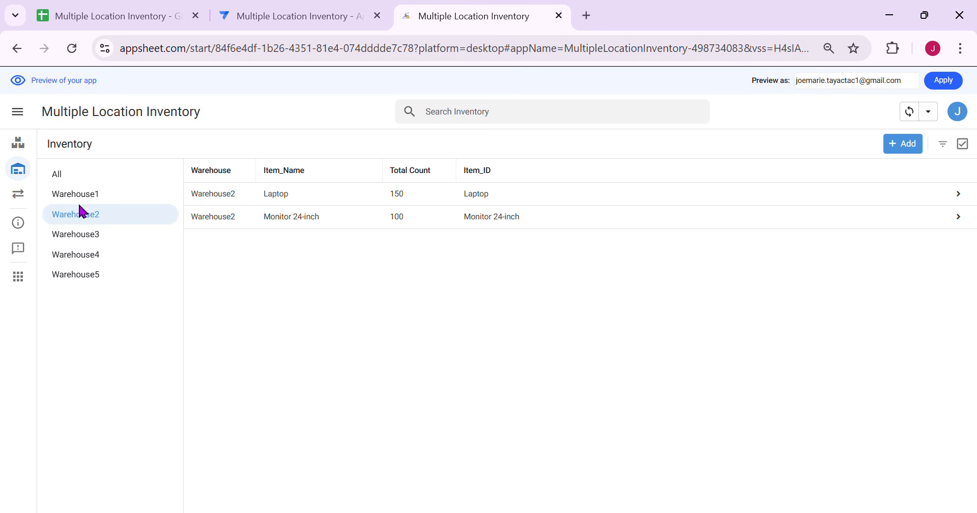
pyautogui.click(78, 201)
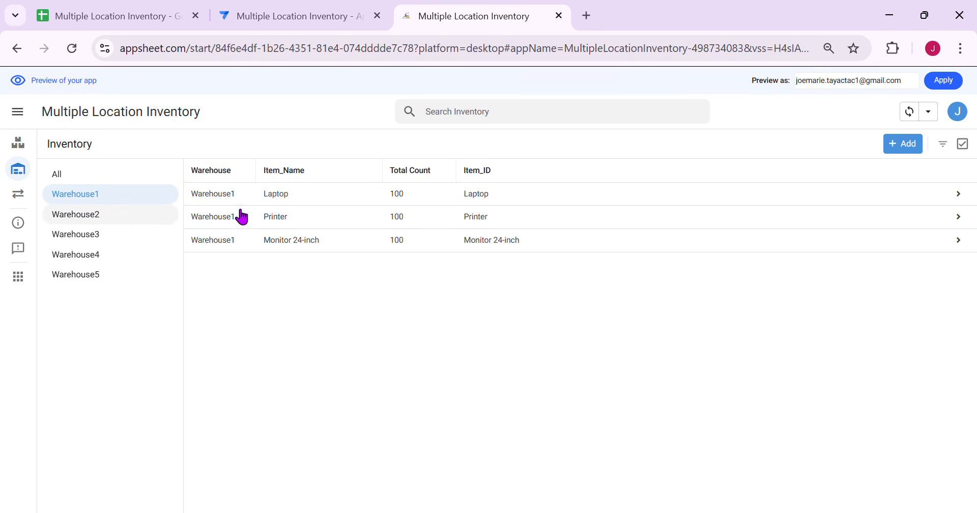
pyautogui.click(100, 224)
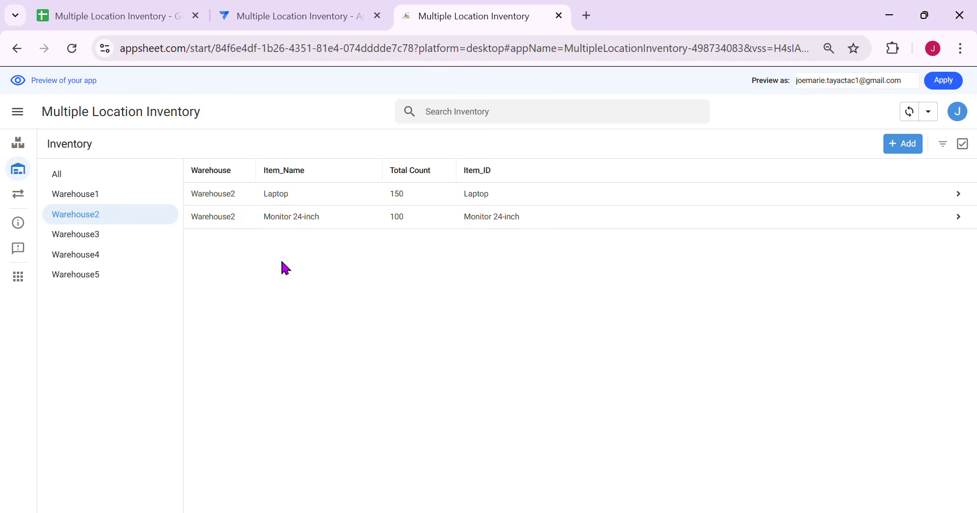
pyautogui.click(94, 202)
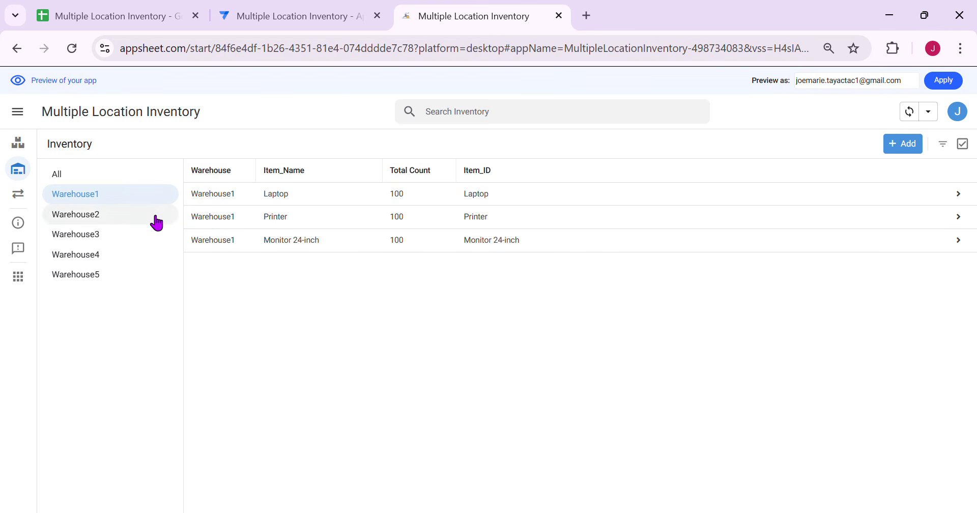
pyautogui.click(129, 223)
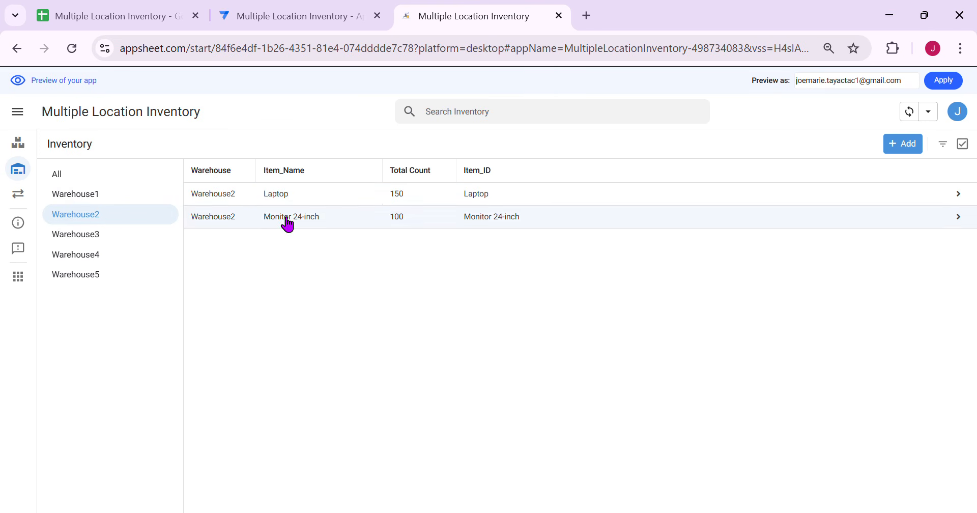
pyautogui.click(134, 196)
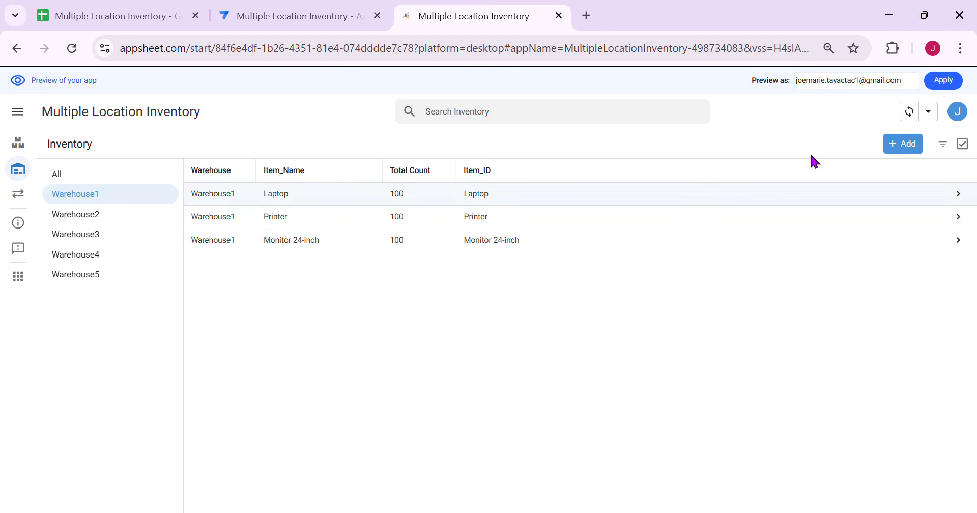
pyautogui.click(905, 145)
pyautogui.click(659, 168)
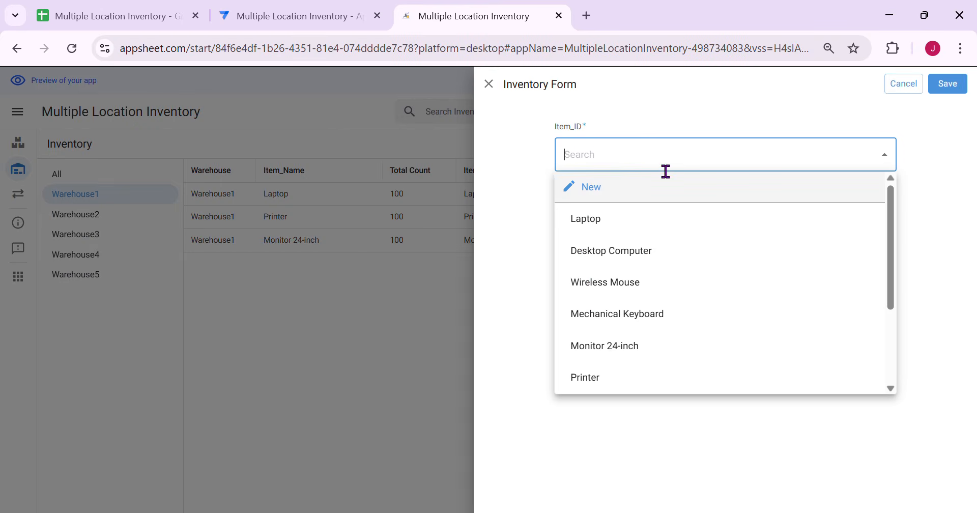
pyautogui.click(508, 85)
pyautogui.click(489, 84)
# Step: Open a fresh transfer form and set Source Location to Warehouse1 and Destination Location to Warehouse2
pyautogui.click(18, 194)
pyautogui.click(919, 142)
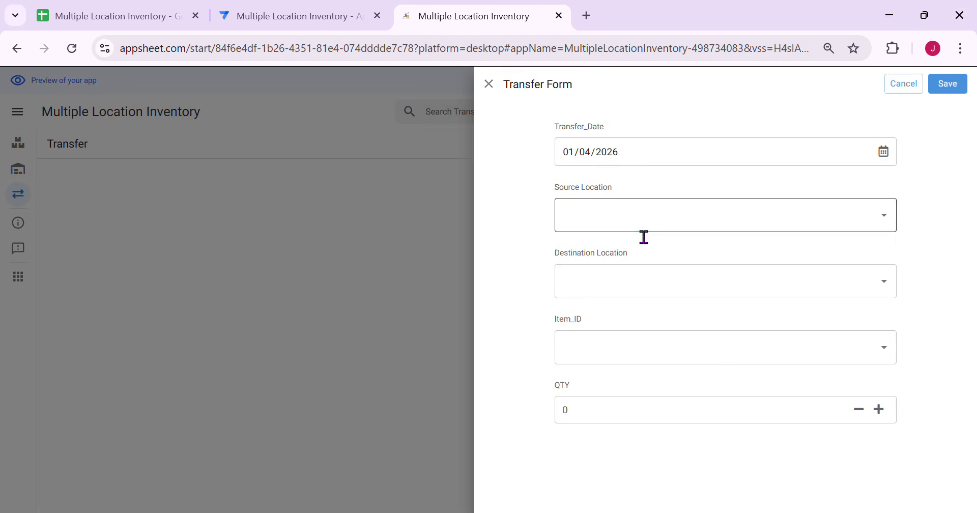
pyautogui.click(641, 232)
pyautogui.click(621, 288)
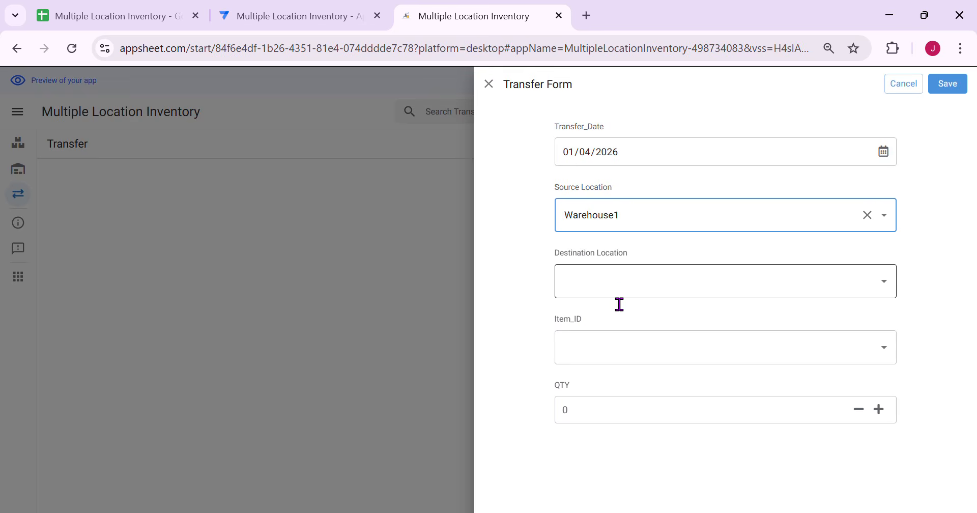
pyautogui.click(620, 300)
pyautogui.click(617, 375)
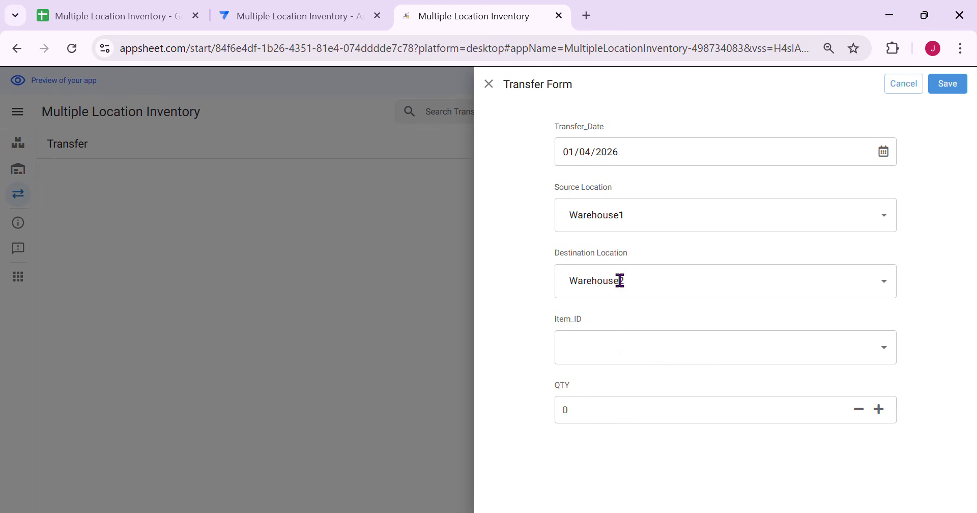
# Step: Look through the Item_ID options available for the transfer from Warehouse1 to Warehouse2
pyautogui.click(724, 354)
pyautogui.scroll(-3, 666, 249)
pyautogui.scroll(3, 673, 261)
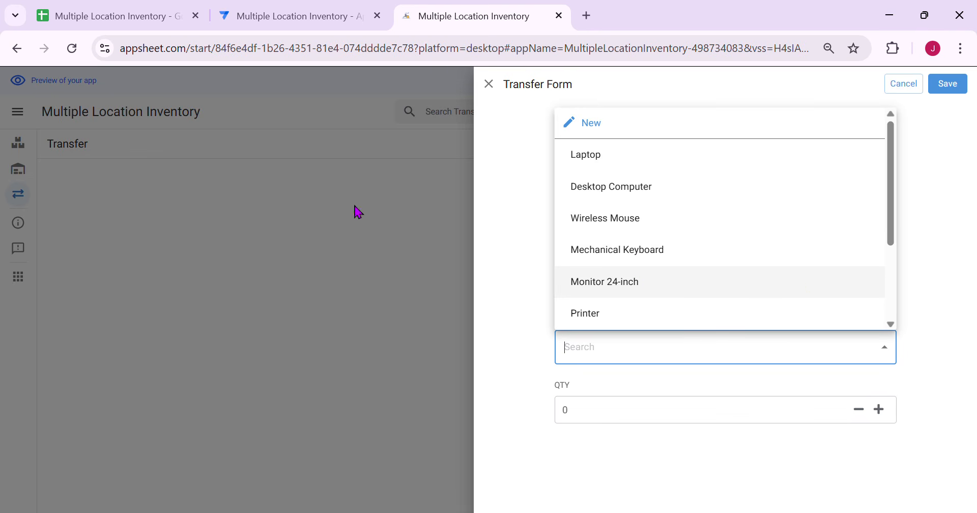
# Step: Switch to the AppSheet editor and display the column definitions of the Transfer table
pyautogui.click(332, 23)
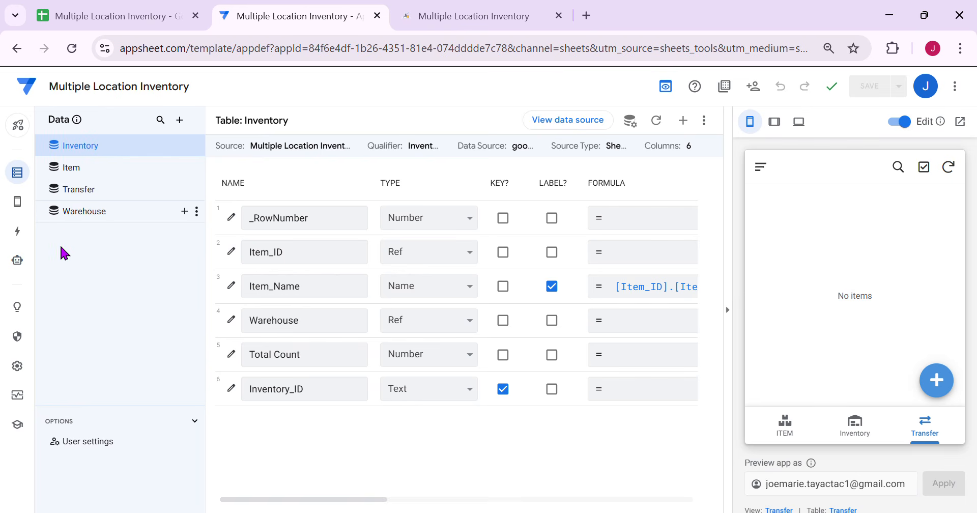
pyautogui.click(78, 201)
pyautogui.click(410, 16)
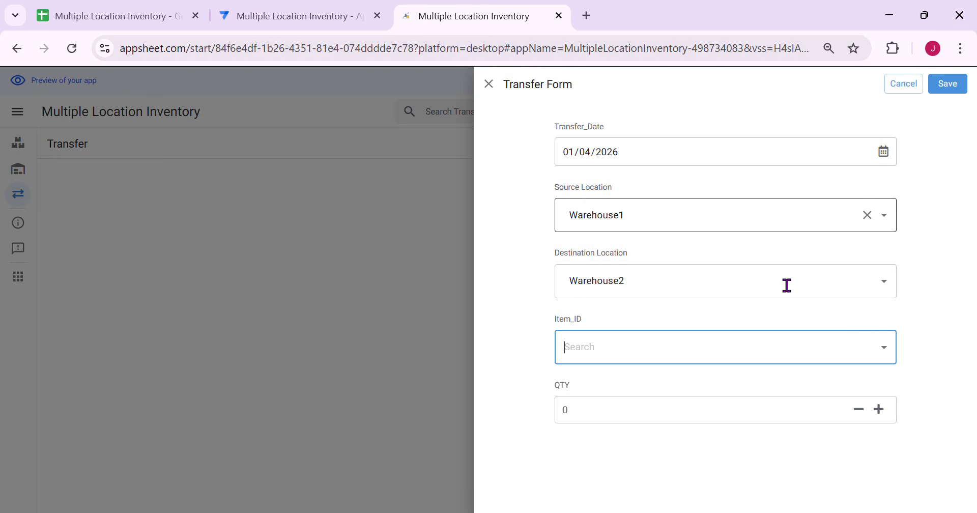
pyautogui.click(277, 15)
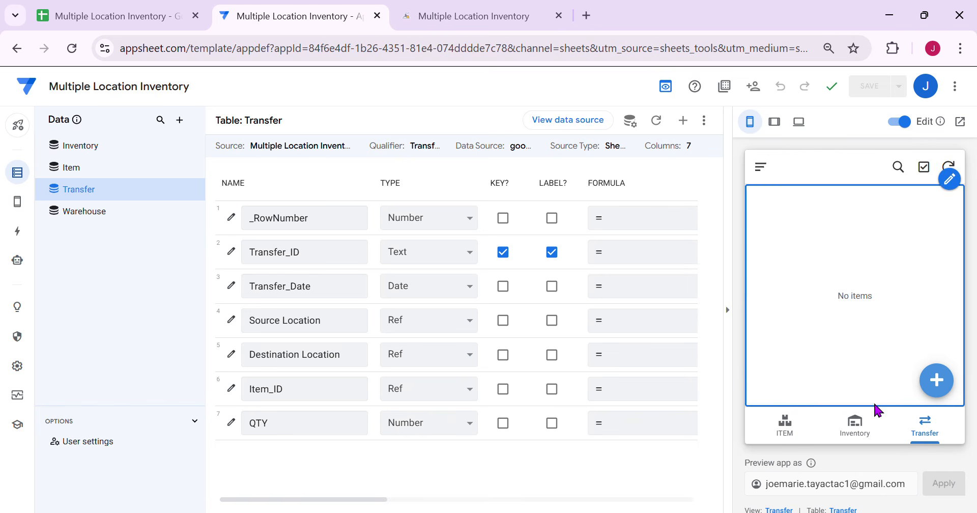
# Step: Open a new transfer form in the editor's app preview and inspect the Source Location column's settings
pyautogui.click(937, 380)
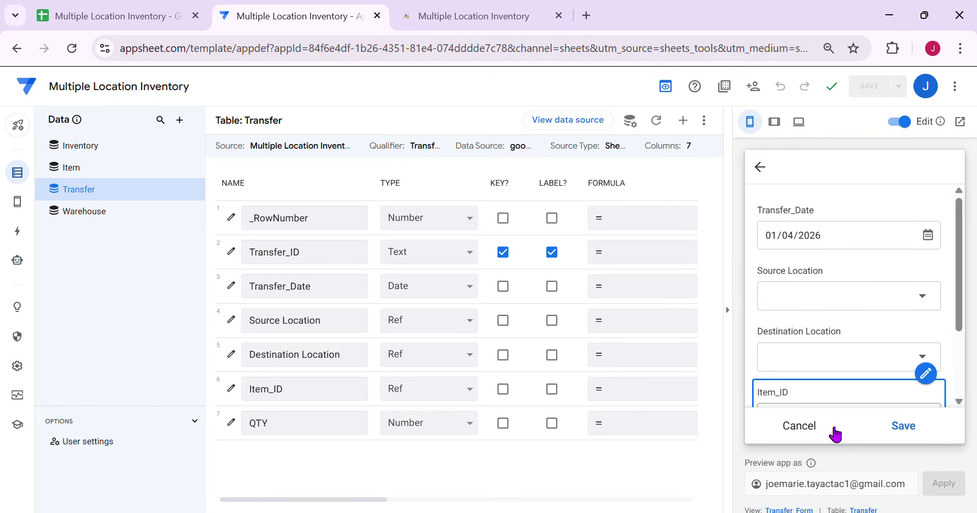
pyautogui.scroll(-2, 815, 346)
pyautogui.scroll(2, 840, 367)
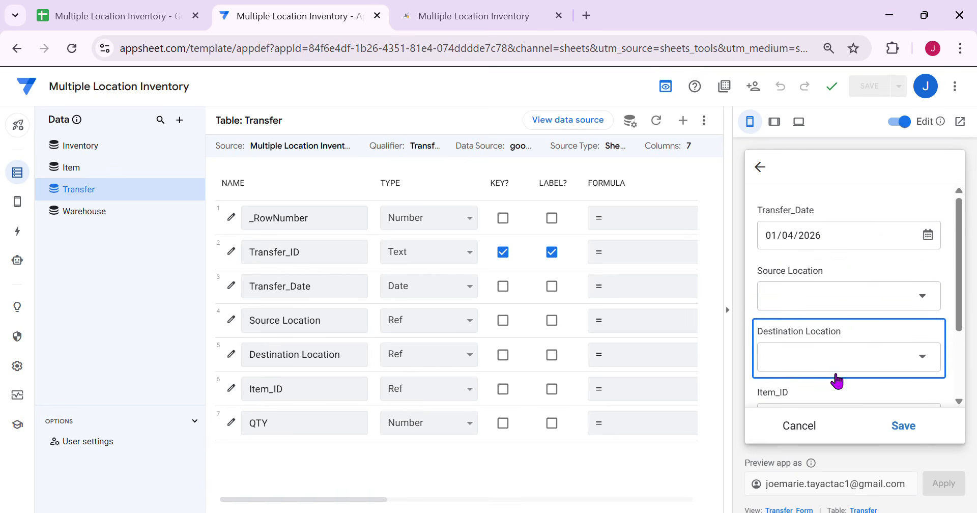
pyautogui.click(927, 252)
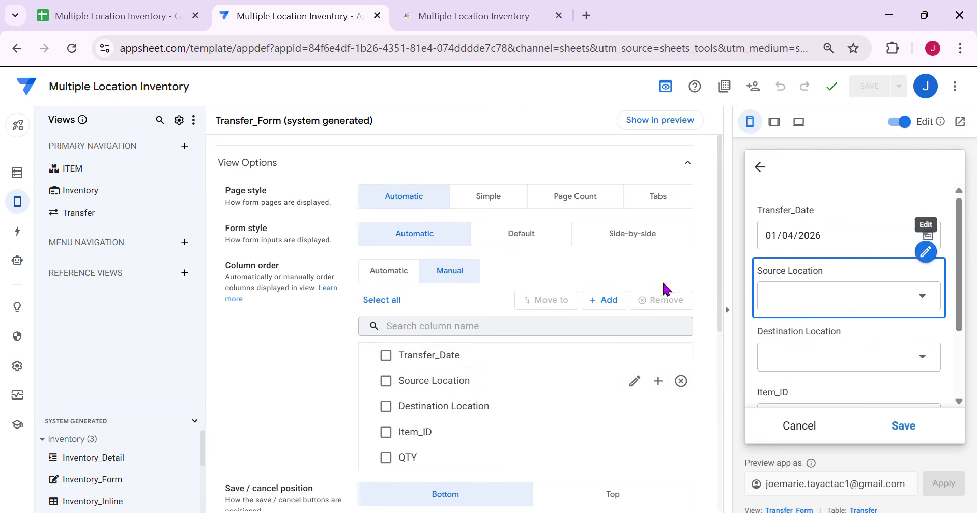
pyautogui.click(635, 381)
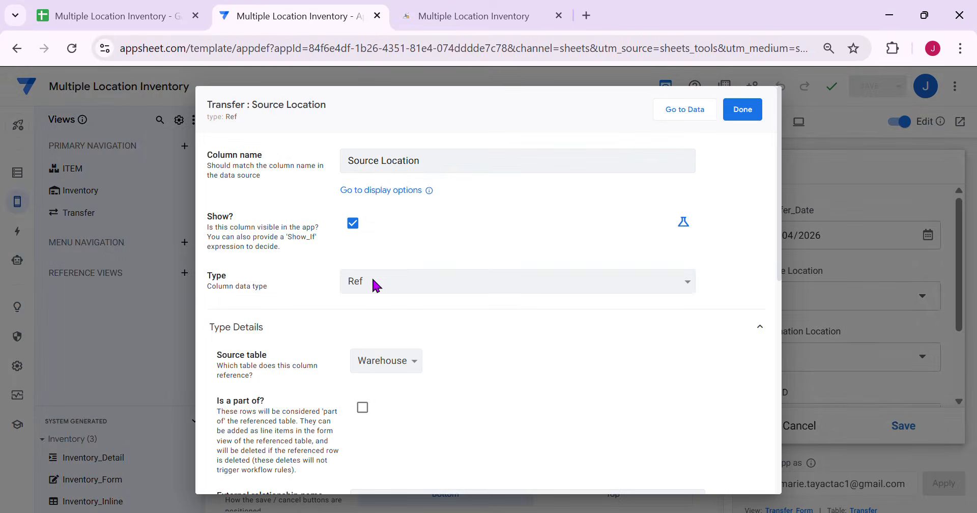
pyautogui.click(748, 112)
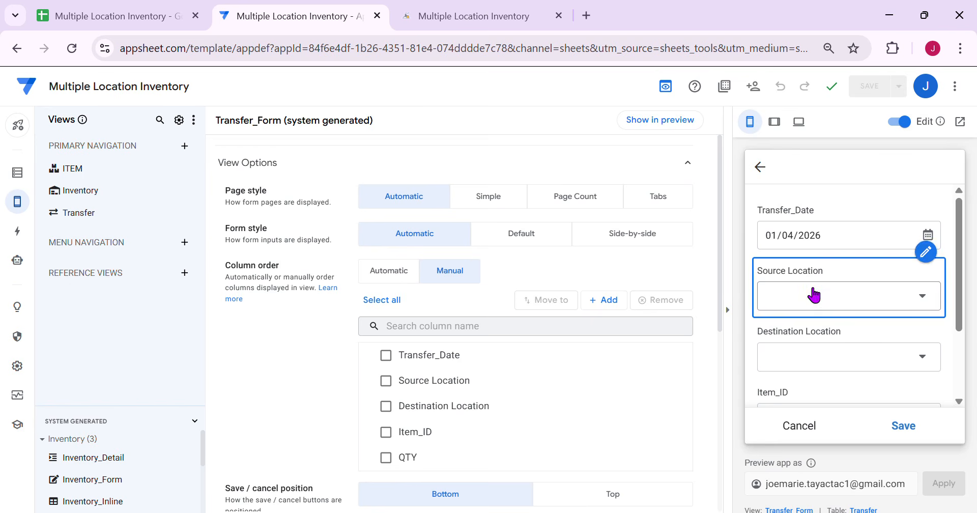
# Step: Set Source Location to Warehouse1 in the previewed transfer form
pyautogui.click(831, 301)
pyautogui.click(836, 231)
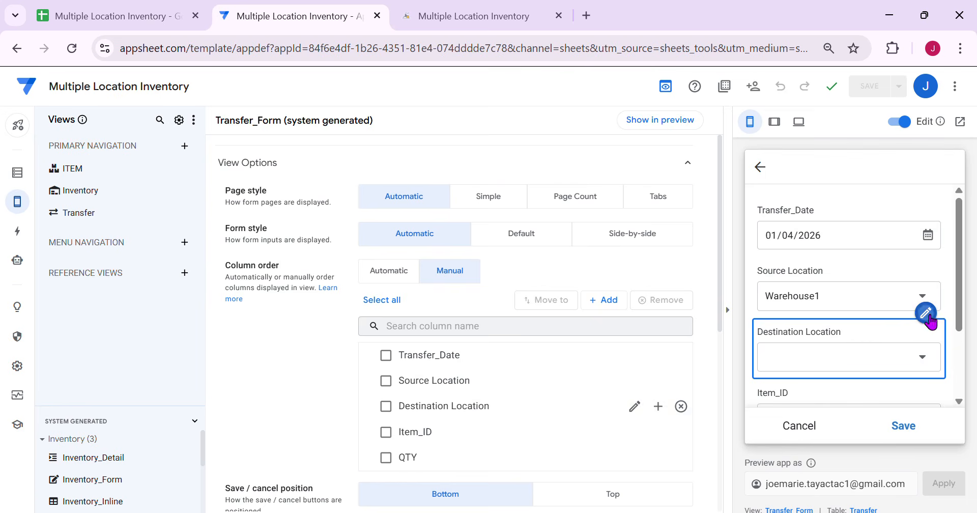
# Step: Inspect the Destination Location column's settings, then set that field to Warehouse2 in the previewed transfer form
pyautogui.click(635, 407)
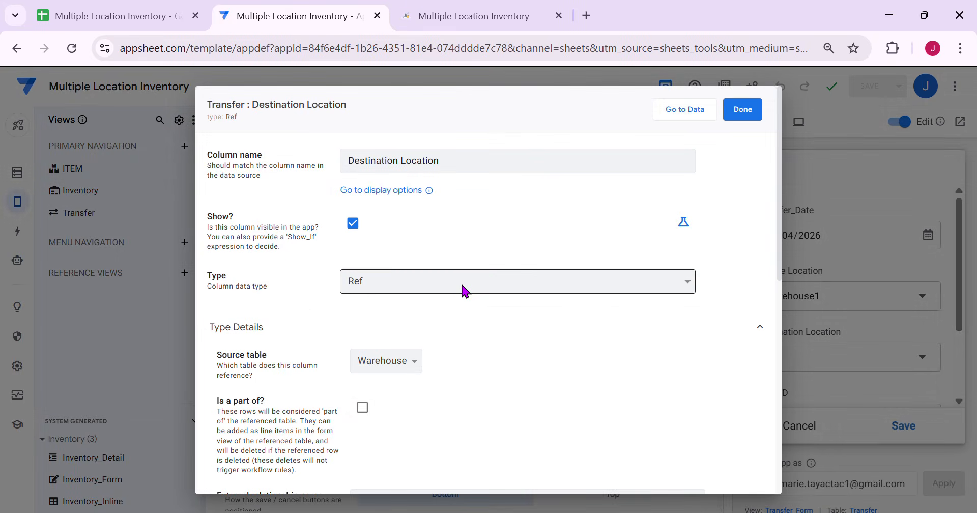
pyautogui.scroll(-2, 394, 331)
pyautogui.scroll(2, 683, 227)
pyautogui.click(745, 107)
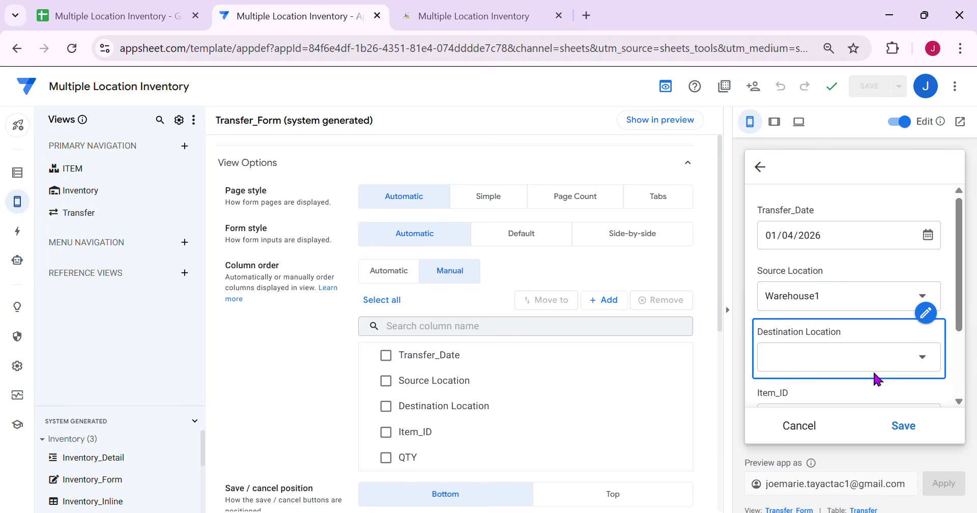
pyautogui.click(872, 370)
pyautogui.click(810, 260)
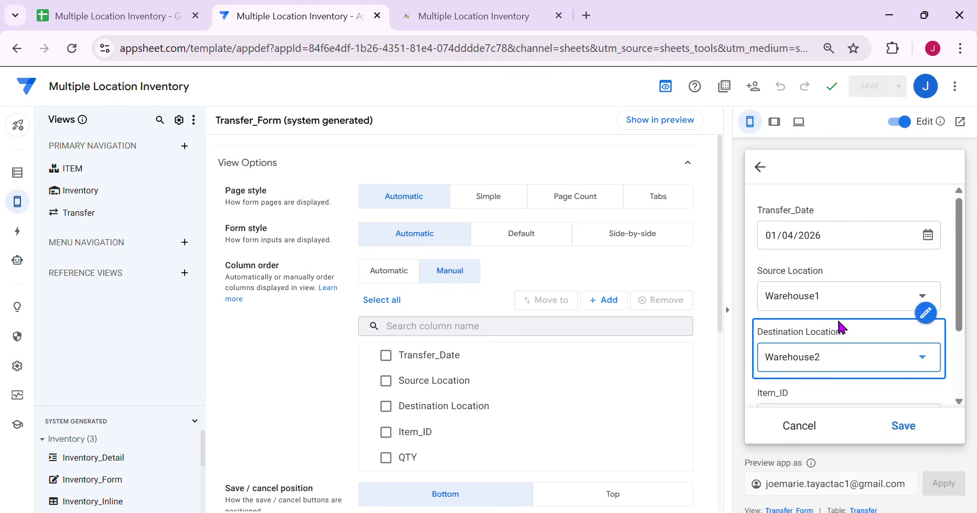
# Step: Open the settings of the Item_ID column used in the transfer form
pyautogui.scroll(-3, 497, 322)
pyautogui.scroll(-2, 827, 392)
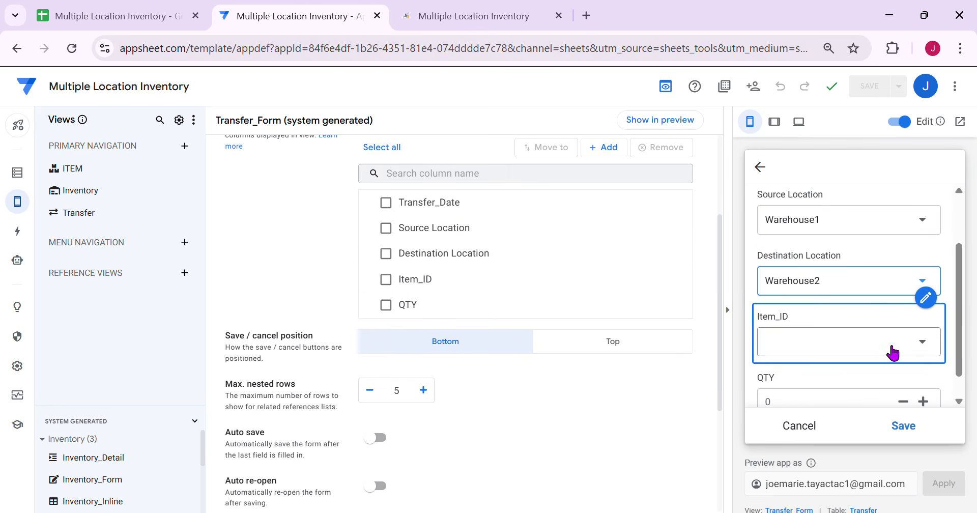
pyautogui.click(635, 280)
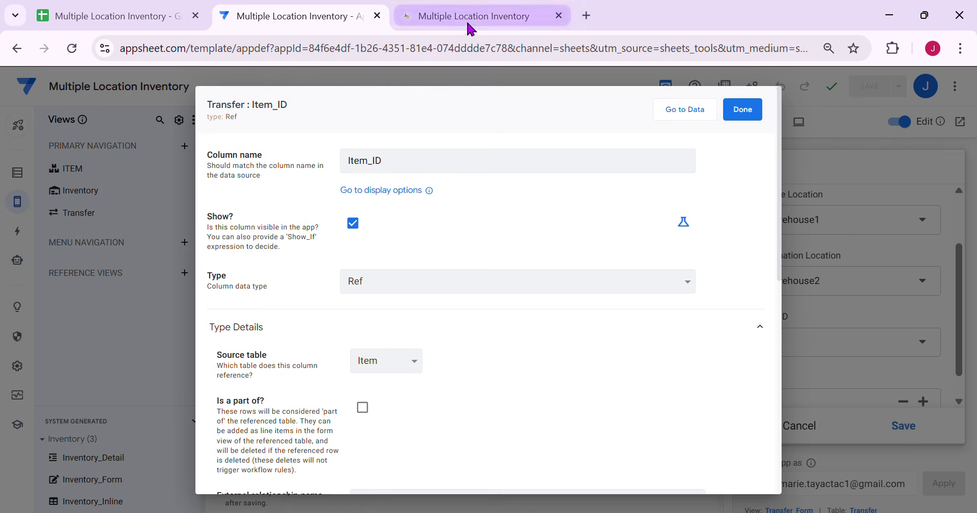
# Step: Switch to the running inventory app, discard the unsaved transfer form and display the ITEM list
pyautogui.click(438, 16)
pyautogui.click(488, 84)
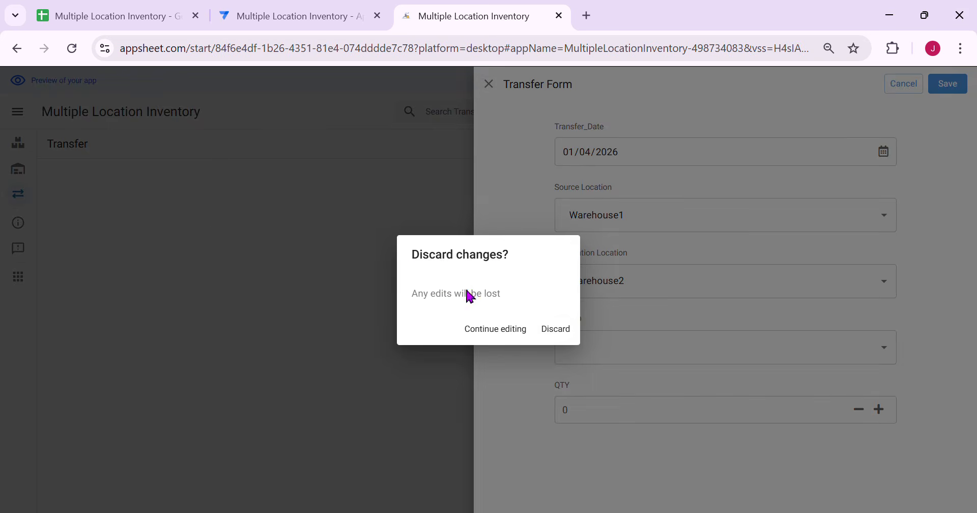
pyautogui.click(555, 327)
pyautogui.click(15, 145)
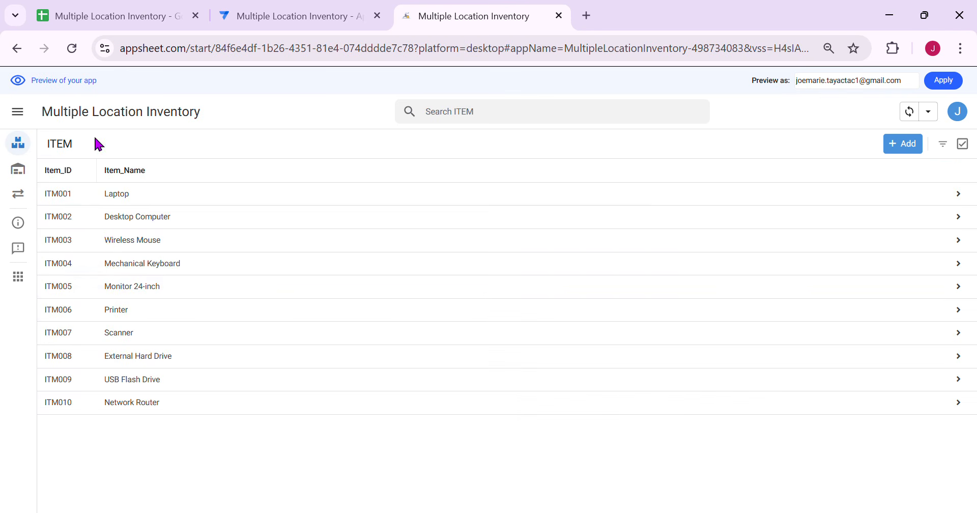
# Step: Return to the AppSheet editor and expand the Data Validity settings of the Item_ID column
pyautogui.click(276, 15)
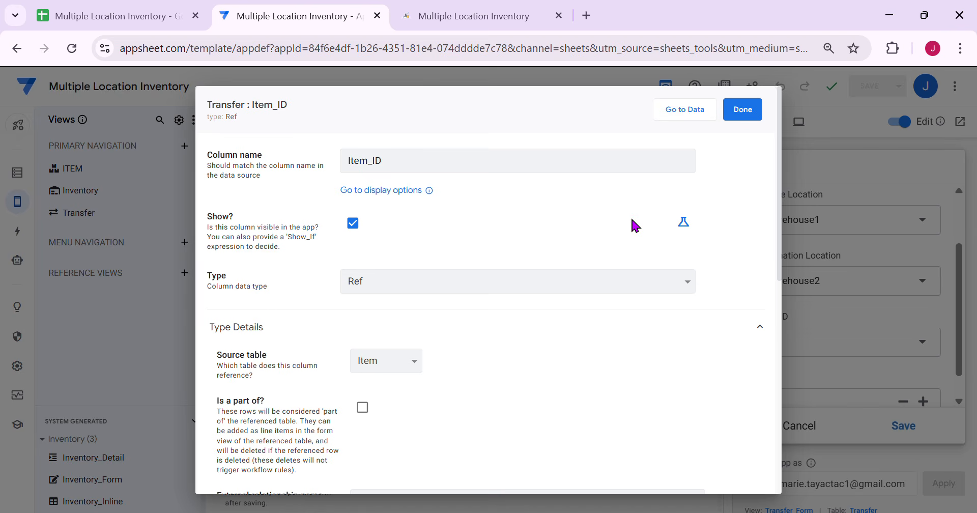
pyautogui.scroll(-3, 560, 244)
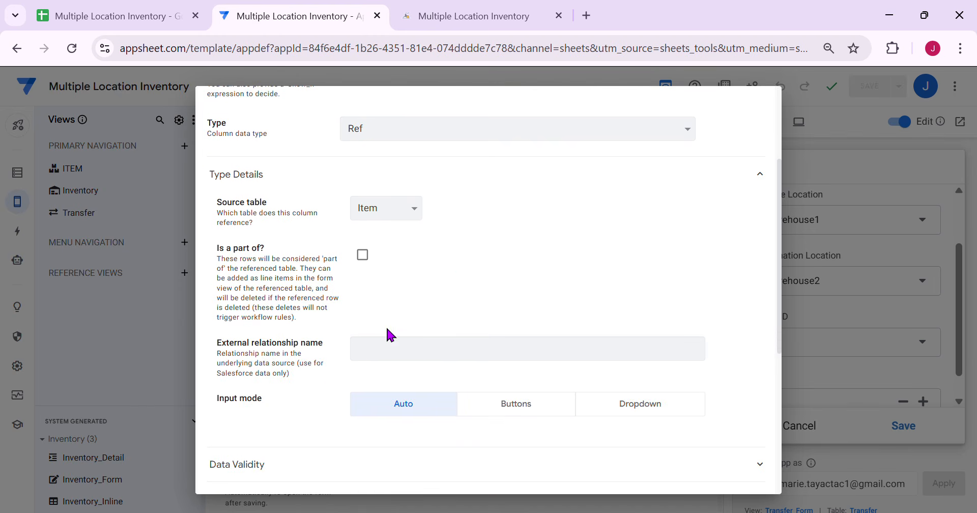
pyautogui.scroll(-2, 389, 356)
pyautogui.click(280, 400)
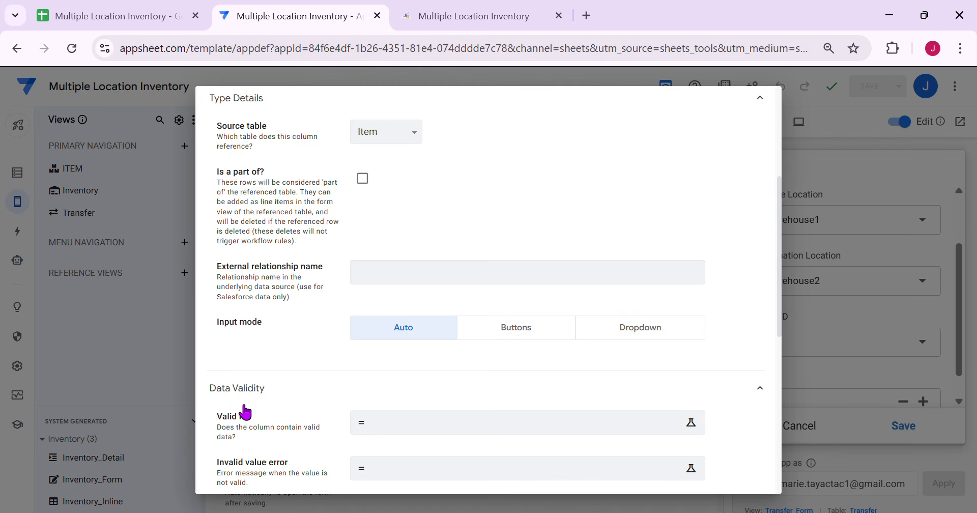
pyautogui.scroll(-2, 425, 327)
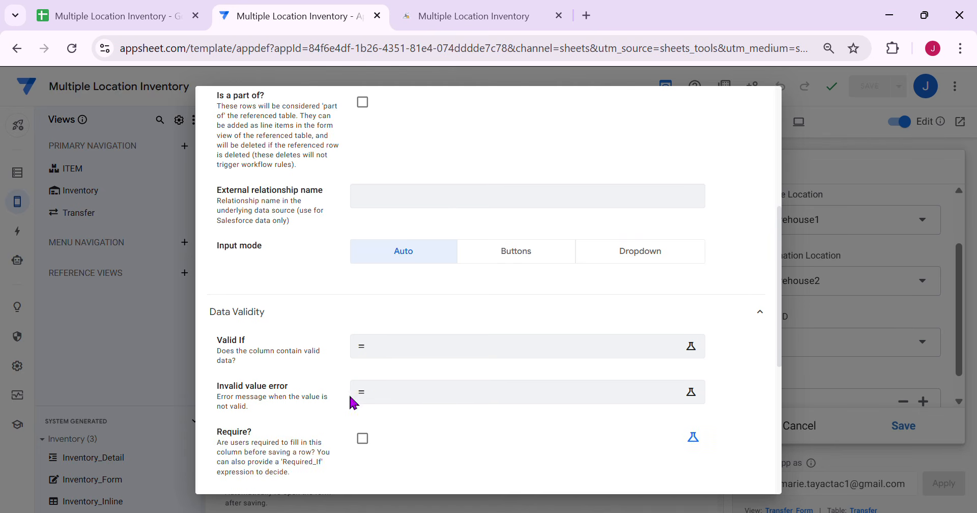
# Step: Begin Item_ID's Valid If formula with "INTERSECT(", save the partial expression and close the column settings
pyautogui.click(444, 358)
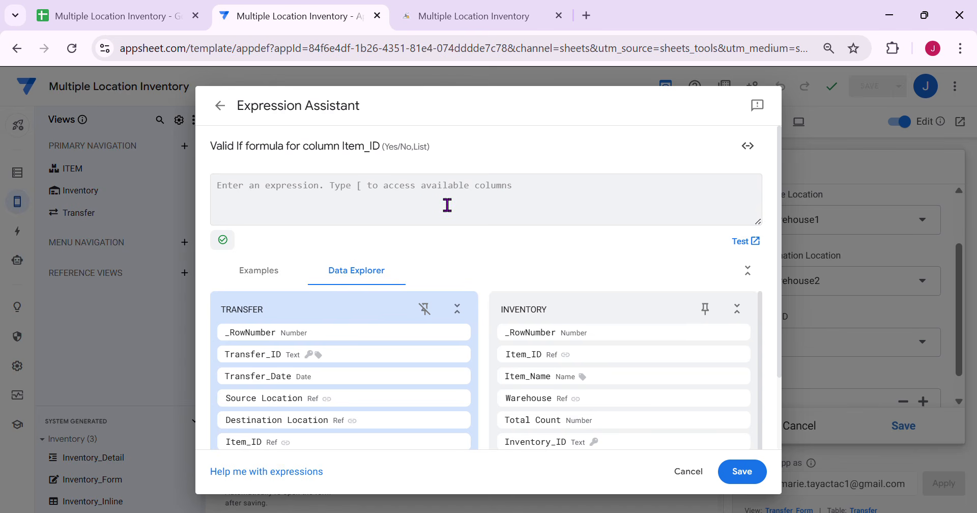
pyautogui.write('IN')
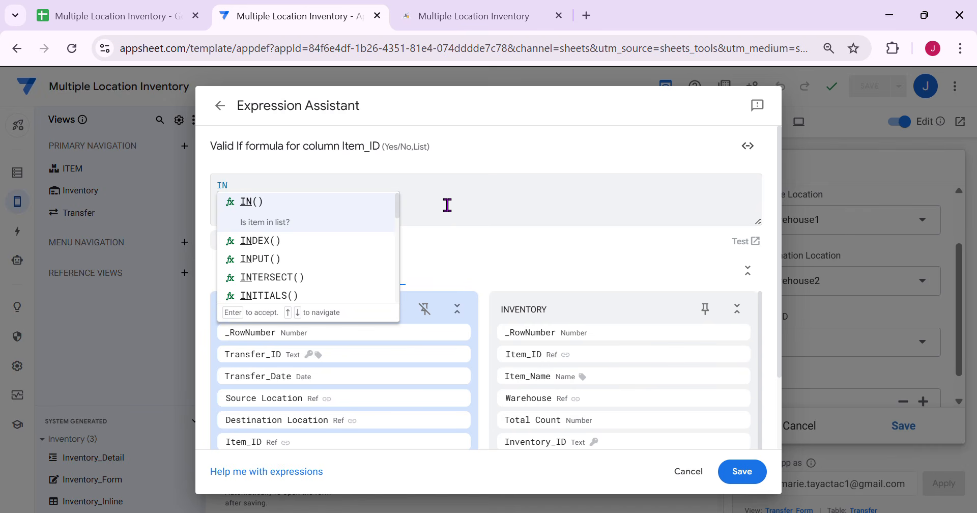
pyautogui.write('TE')
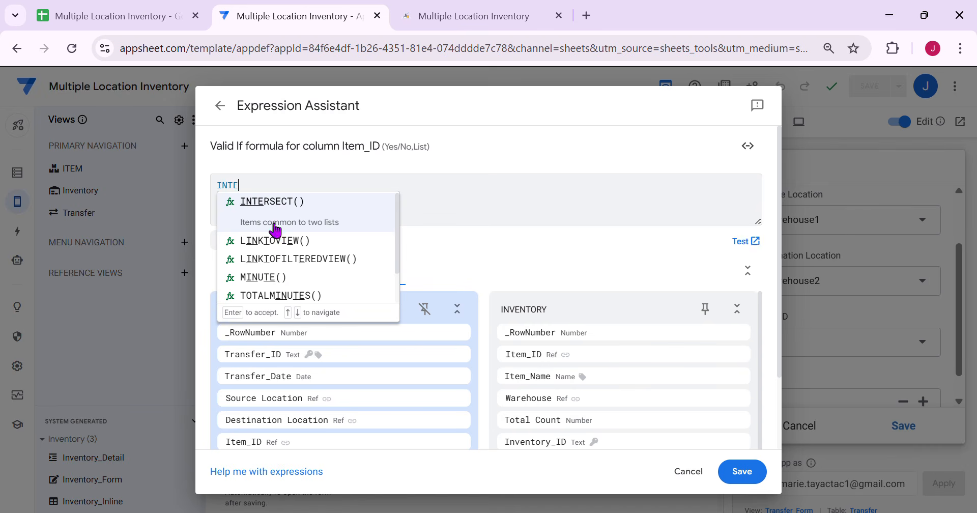
pyautogui.click(275, 223)
pyautogui.press('BackSpace')
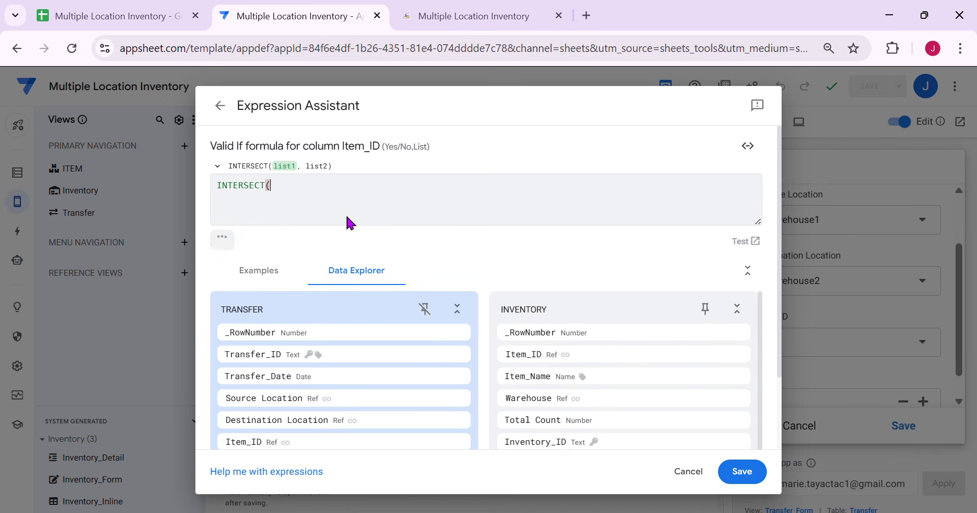
pyautogui.press('Return')
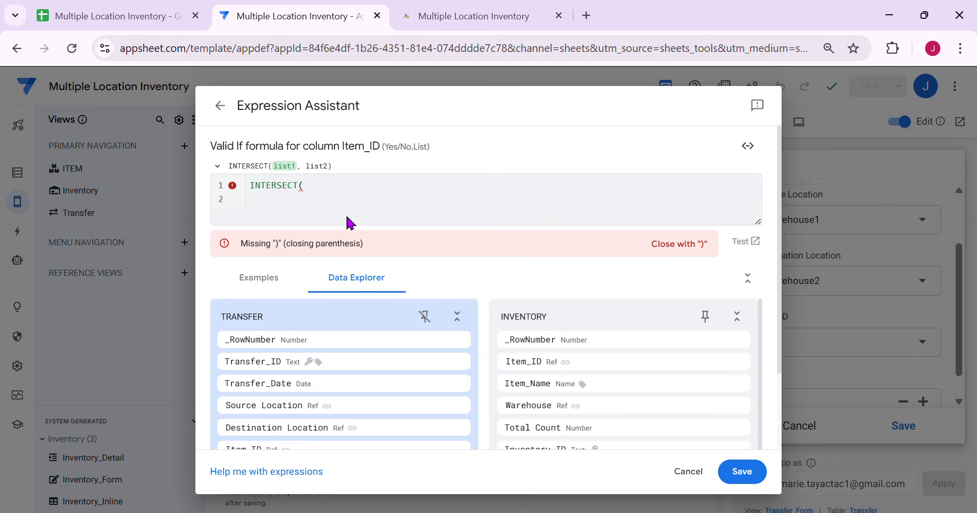
pyautogui.click(744, 476)
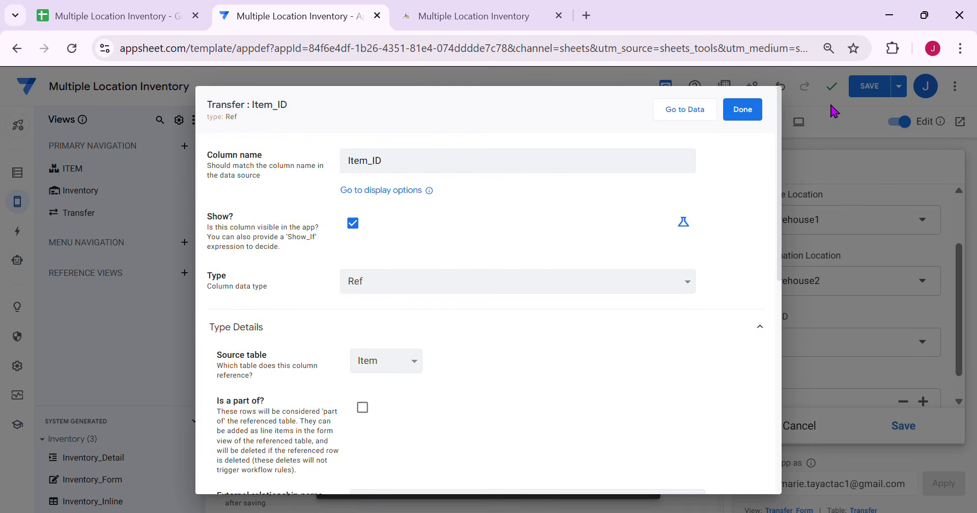
pyautogui.click(762, 114)
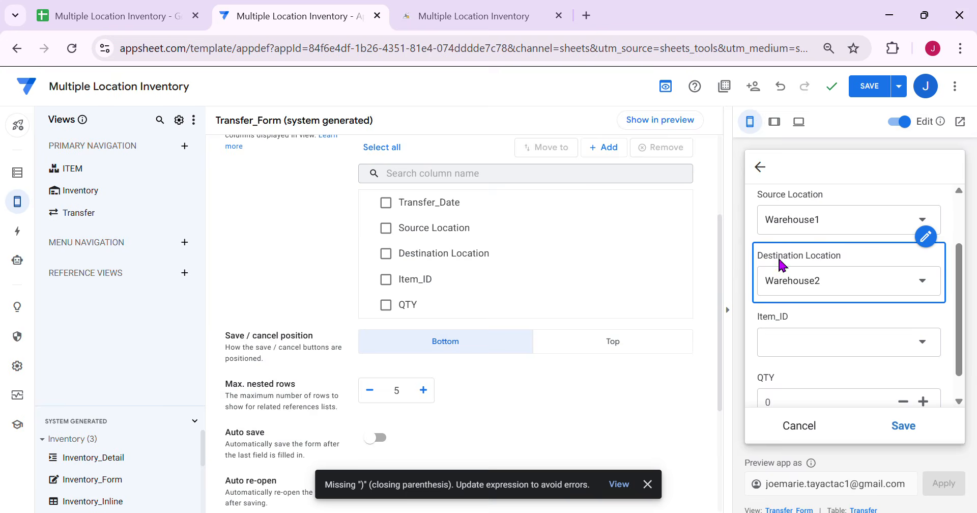
# Step: Reopen Item_ID's Valid If formula and add SELECT() on a new line inside INTERSECT
pyautogui.click(634, 279)
pyautogui.scroll(-6, 414, 443)
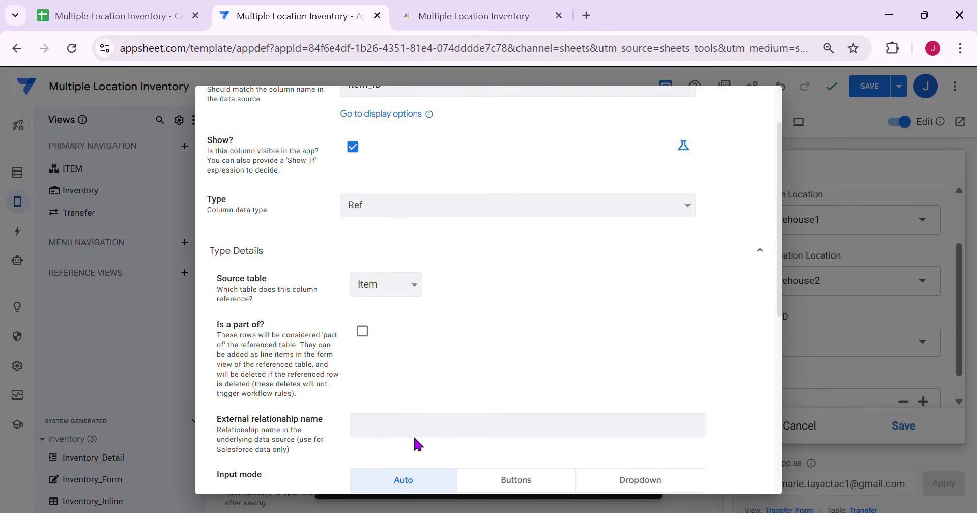
pyautogui.click(448, 314)
pyautogui.click(448, 345)
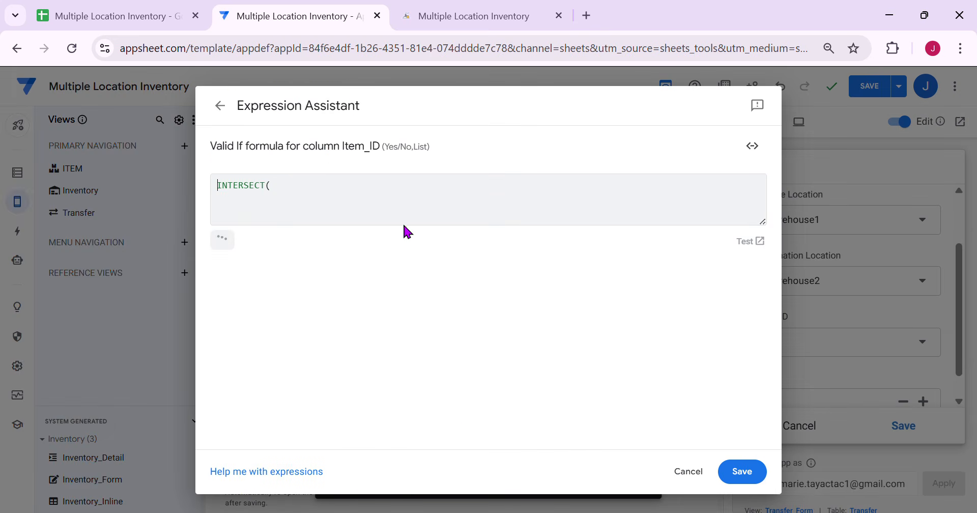
pyautogui.click(301, 197)
pyautogui.write('SE')
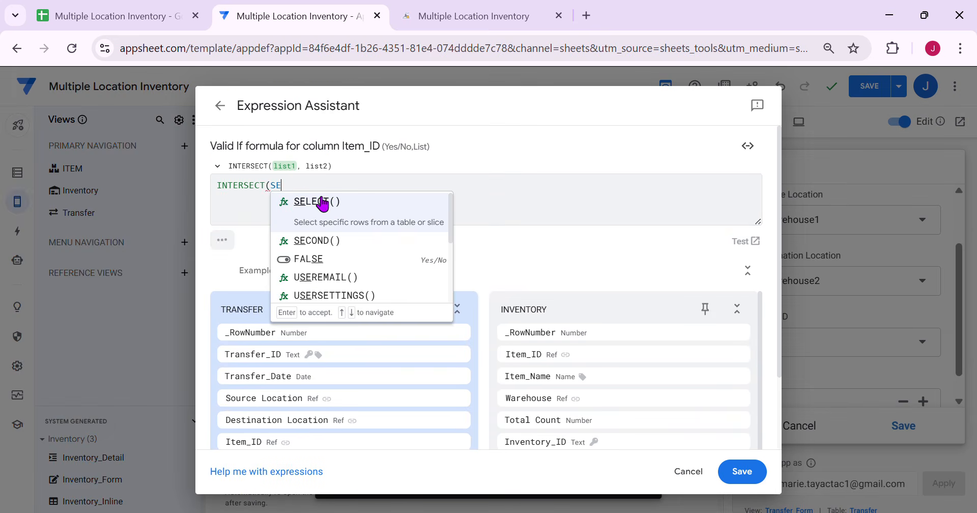
pyautogui.click(323, 202)
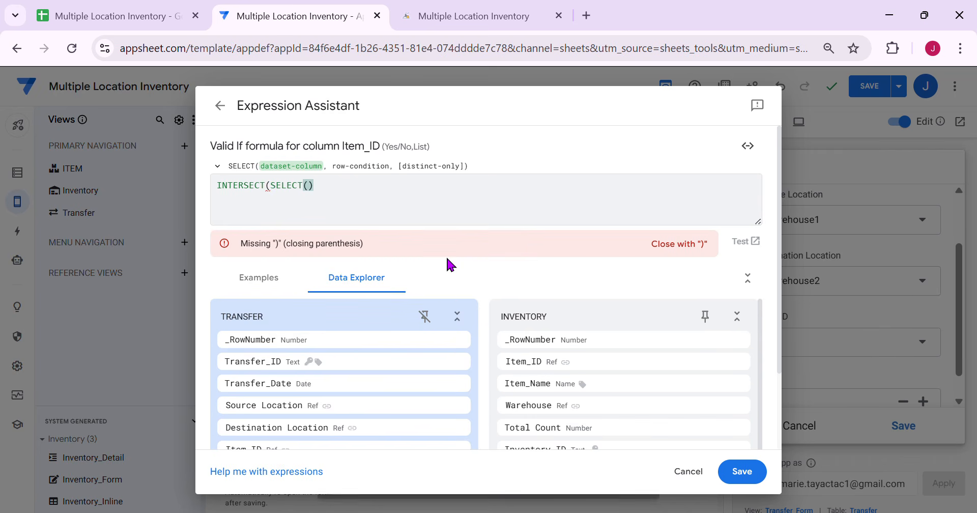
pyautogui.press('Left')
pyautogui.press('Left')
pyautogui.press('Left')
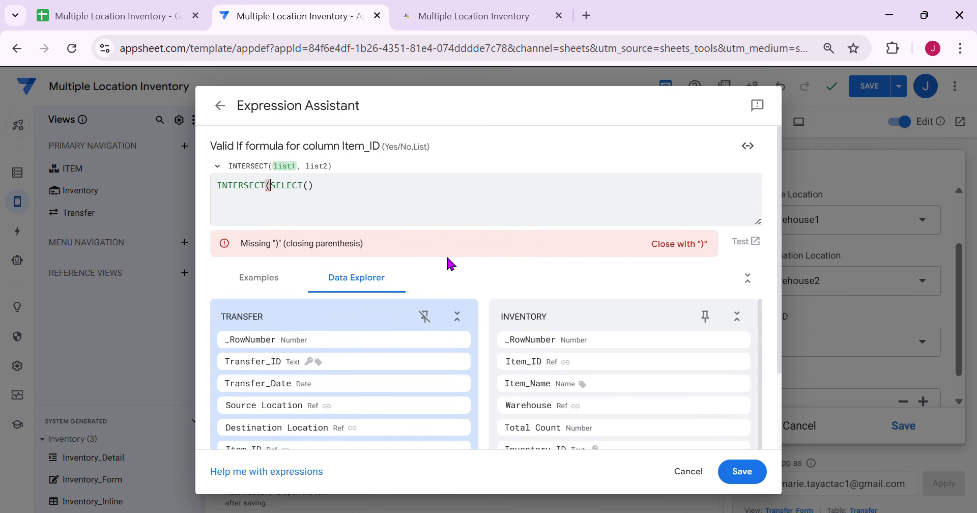
pyautogui.press('Return')
# Step: Switch to the Google Sheets workbook and examine the item IDs, names and warehouses in the Inventory sheet
pyautogui.click(107, 15)
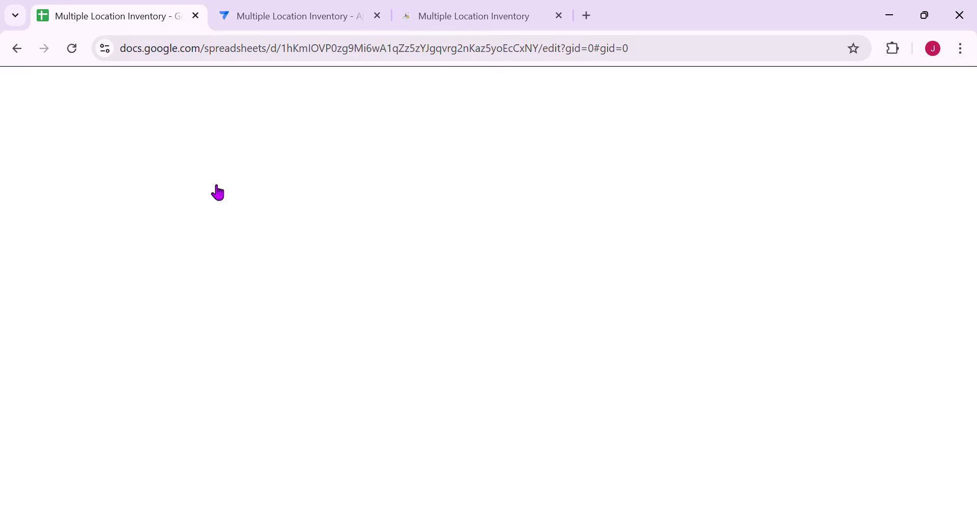
pyautogui.click(198, 332)
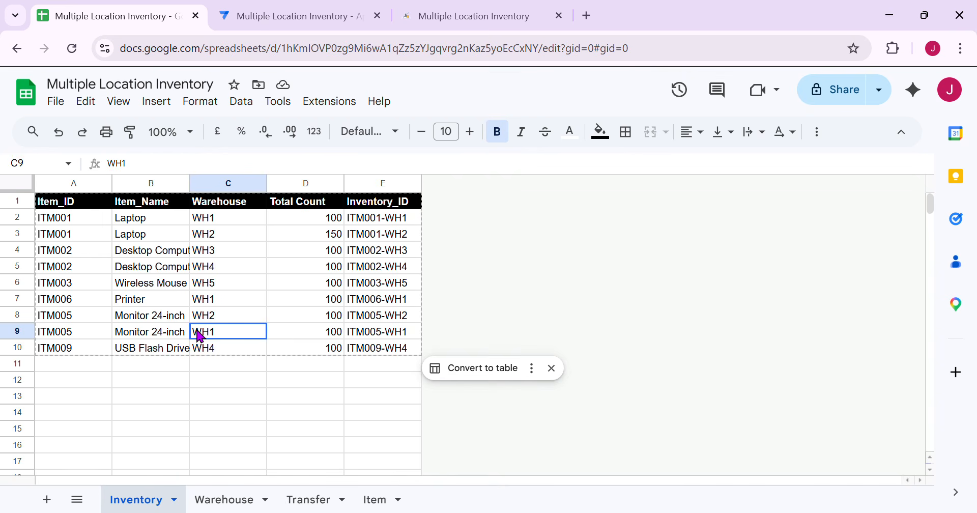
pyautogui.click(159, 235)
pyautogui.click(153, 304)
pyautogui.moveTo(75, 219); pyautogui.dragTo(74, 315)
pyautogui.click(66, 300)
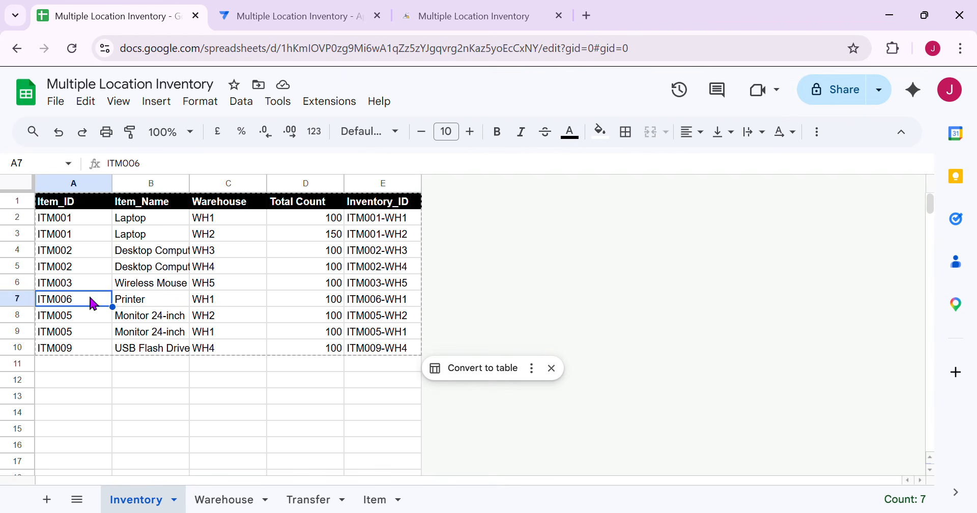
pyautogui.click(77, 220)
# Step: Return to the AppSheet editor and give SELECT the dataset column Inventory[Item_ID] and a row condition starting with [Warehouse]
pyautogui.click(288, 16)
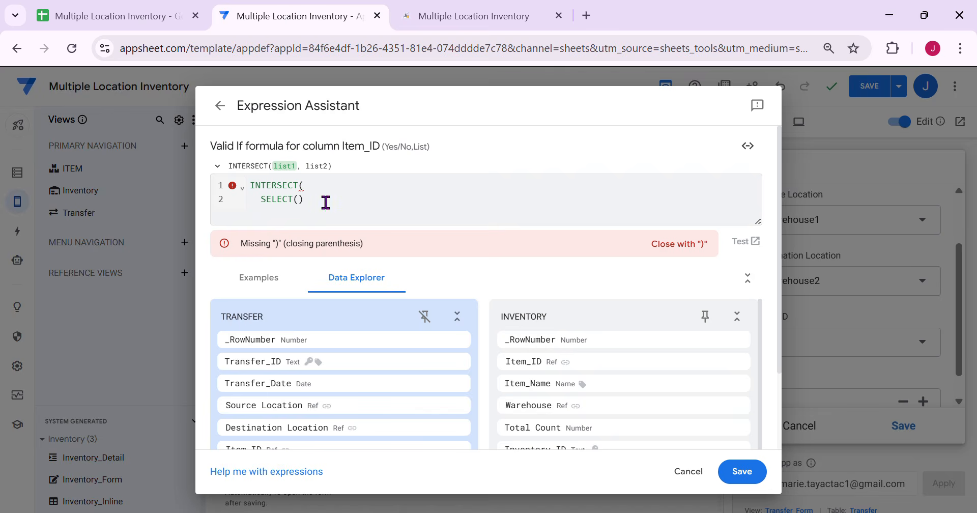
pyautogui.click(314, 213)
pyautogui.press('BackSpace')
pyautogui.write('IN')
pyautogui.click(367, 217)
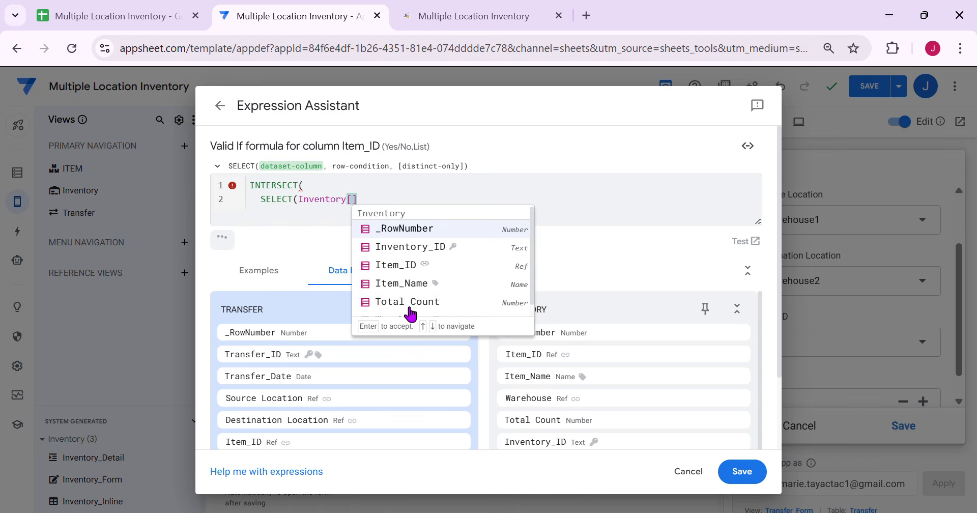
pyautogui.click(399, 266)
pyautogui.write(',[W')
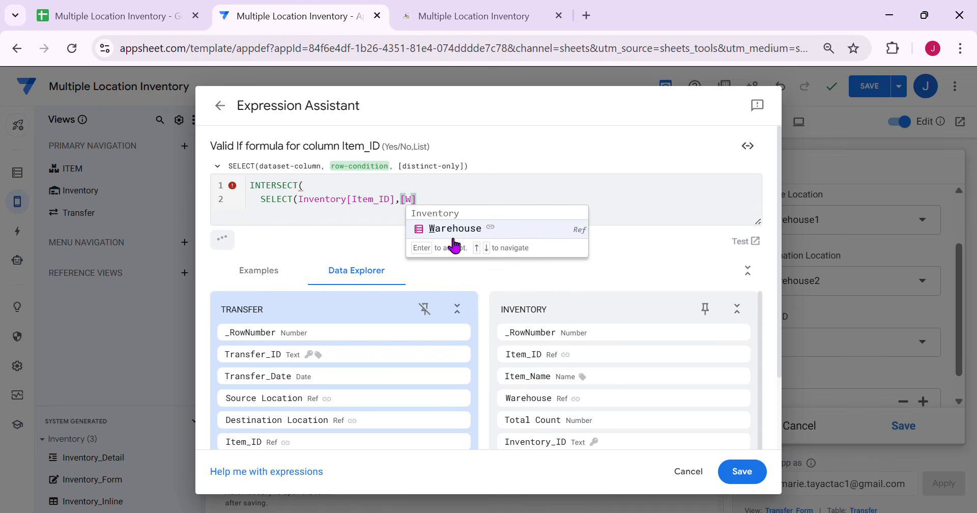
pyautogui.click(450, 229)
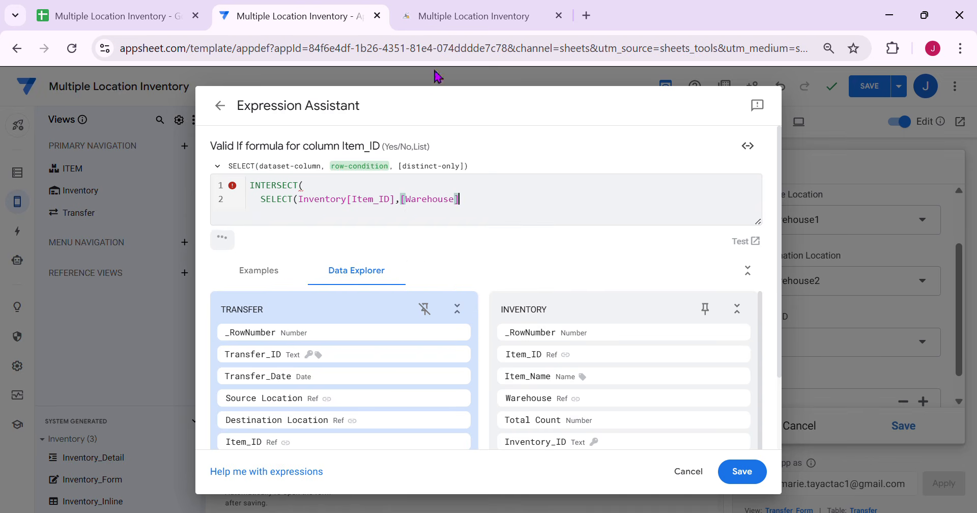
# Step: Check the Warehouse column of the Inventory sheet in Google Sheets
pyautogui.click(135, 22)
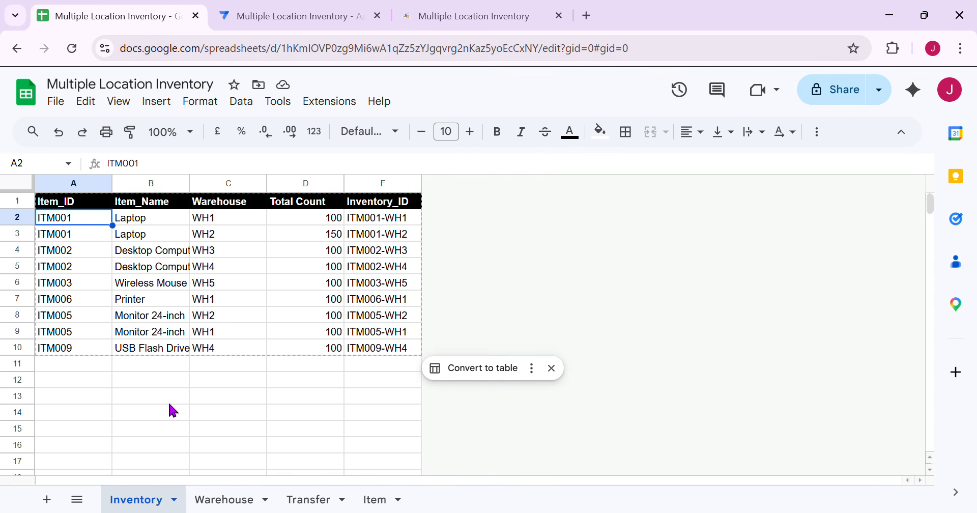
pyautogui.click(225, 250)
pyautogui.click(229, 291)
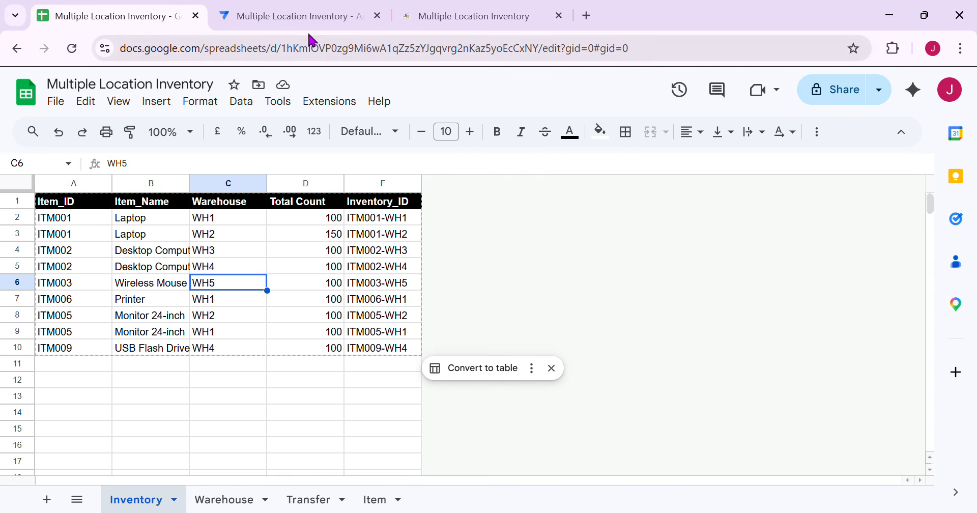
# Step: Back in the AppSheet editor, extend the SELECT condition after [Warehouse] with =[_THISROW].[Source Location]
pyautogui.click(358, 8)
pyautogui.write('=[_')
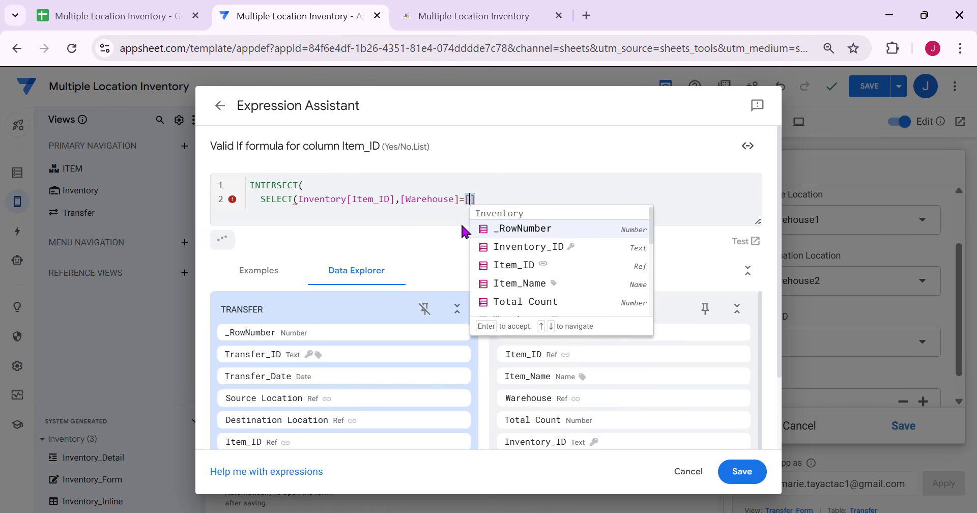
pyautogui.click(514, 279)
pyautogui.write('.[')
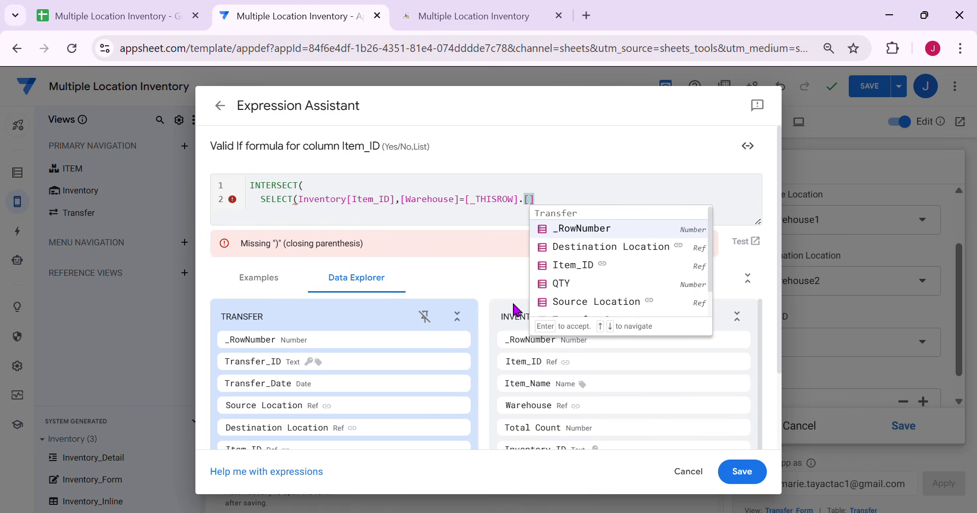
pyautogui.click(585, 307)
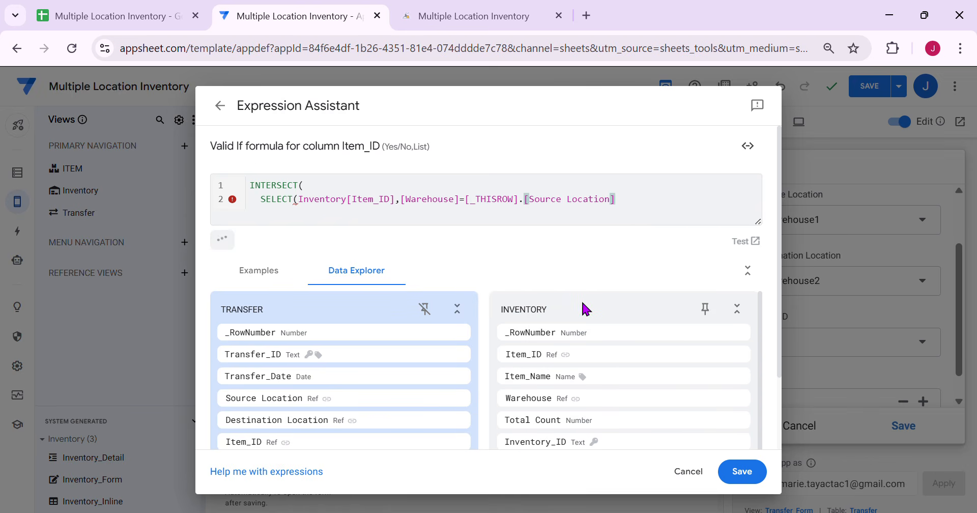
# Step: Close the first SELECT and add a second SELECT on the dataset column Inventory[Item_ID] as INTERSECT's second list
pyautogui.write(')')
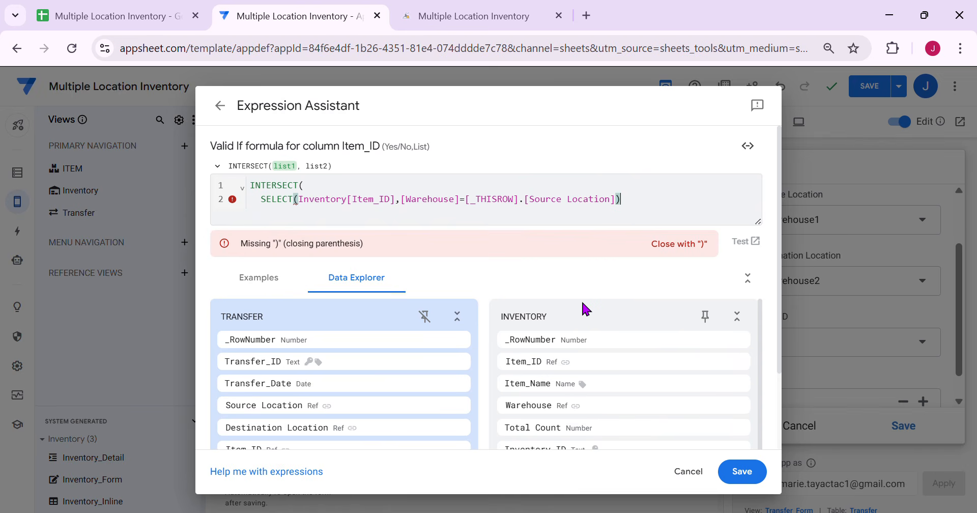
pyautogui.write(',')
pyautogui.press('Return')
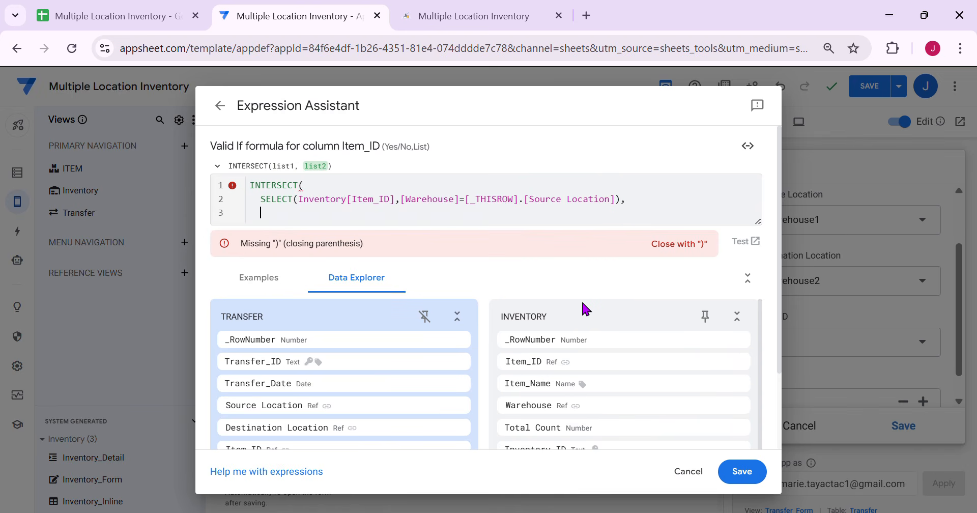
pyautogui.press('Return')
pyautogui.write('SE')
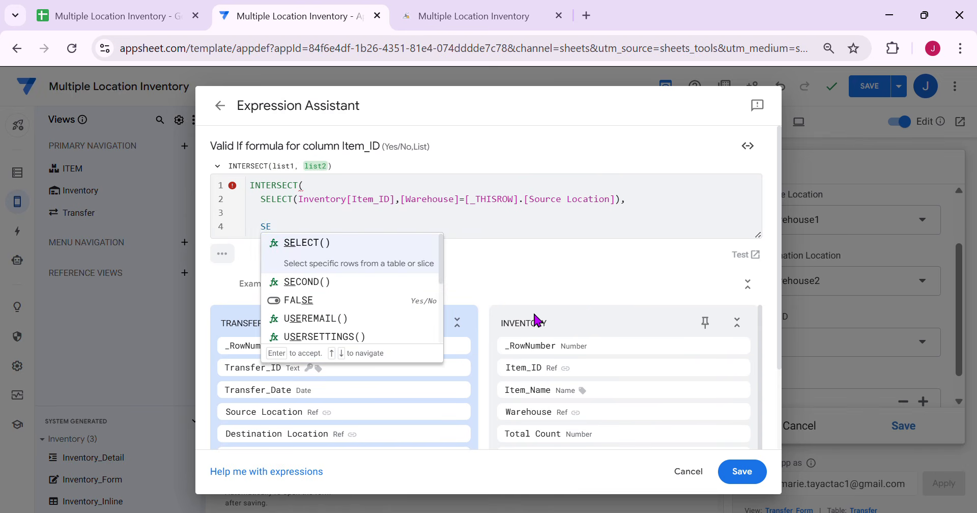
pyautogui.click(312, 242)
pyautogui.write('IN')
pyautogui.click(330, 249)
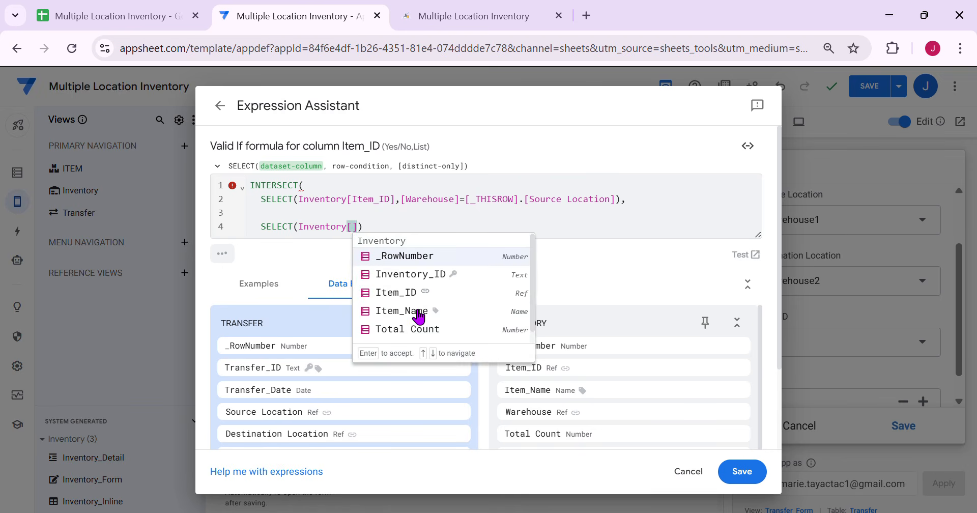
pyautogui.click(412, 294)
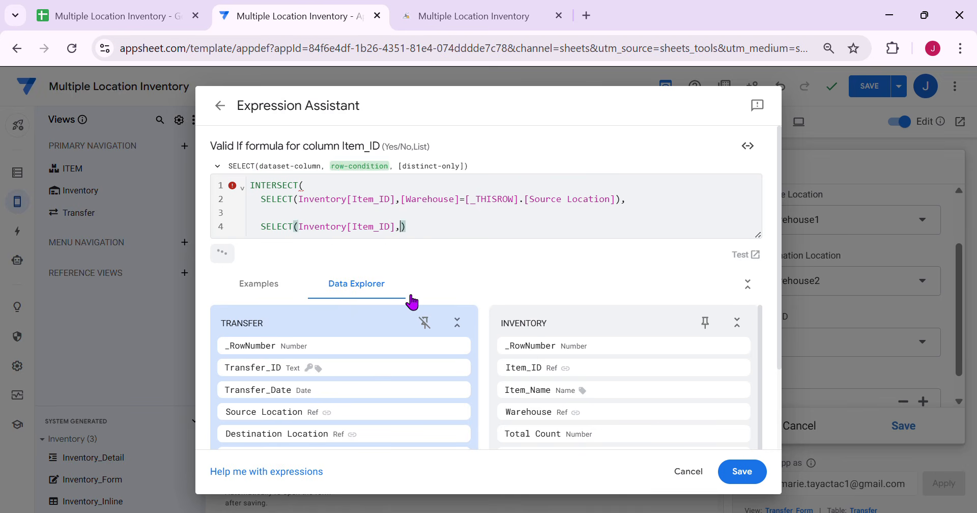
# Step: Give the second SELECT the row condition [Warehouse]=[_THISROW].[Destination Location] and close the INTERSECT expression
pyautogui.write(',[W')
pyautogui.click(458, 256)
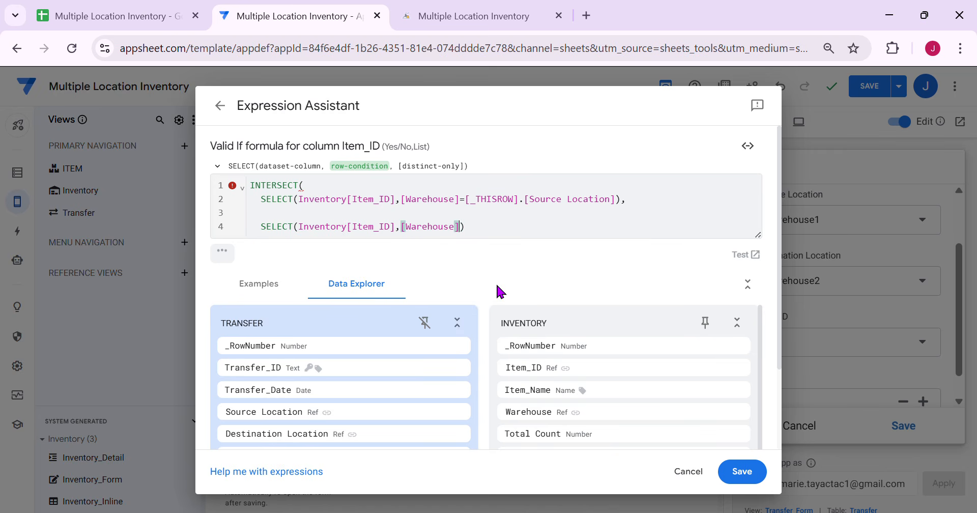
pyautogui.write('=[_')
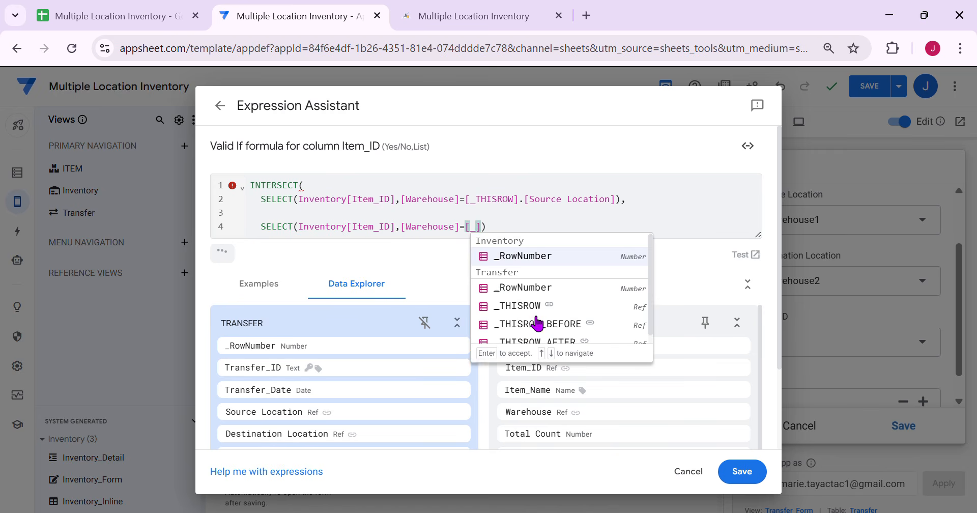
pyautogui.click(535, 311)
pyautogui.write('.[')
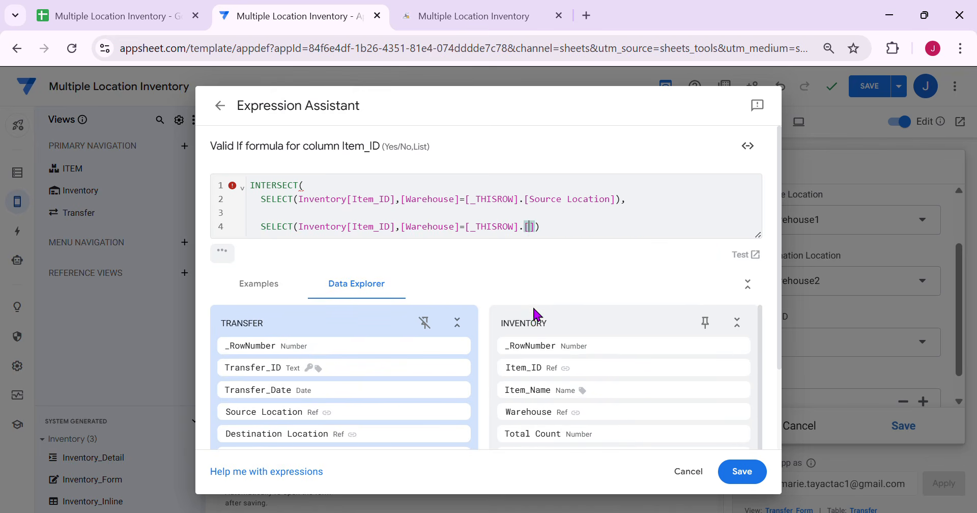
pyautogui.click(620, 275)
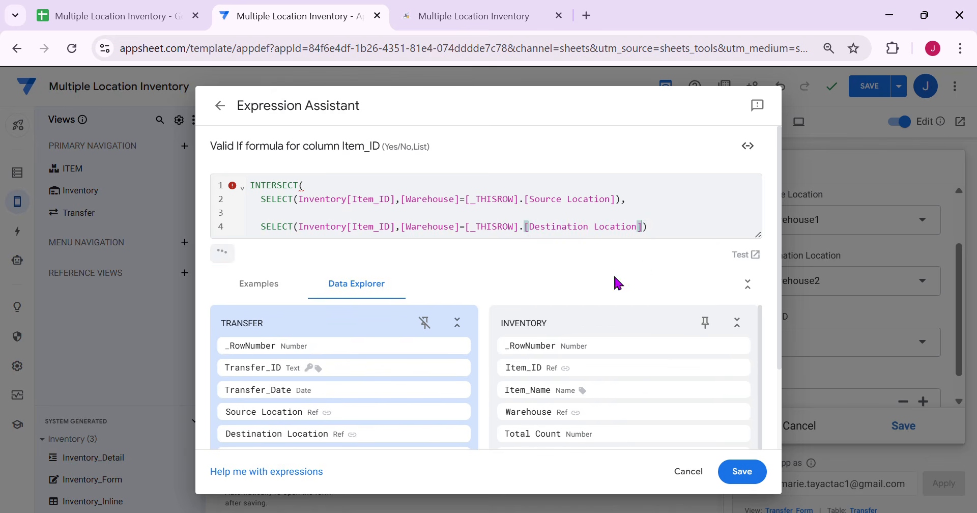
pyautogui.write('))')
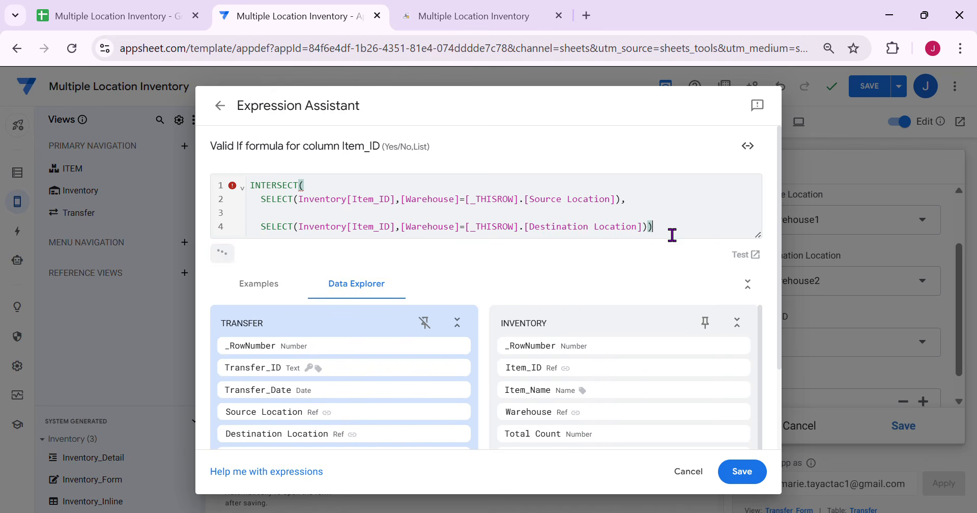
# Step: Enlarge the expression area to review the INTERSECT formula, and save it in the Item_ID column settings
pyautogui.moveTo(764, 238); pyautogui.dragTo(775, 289)
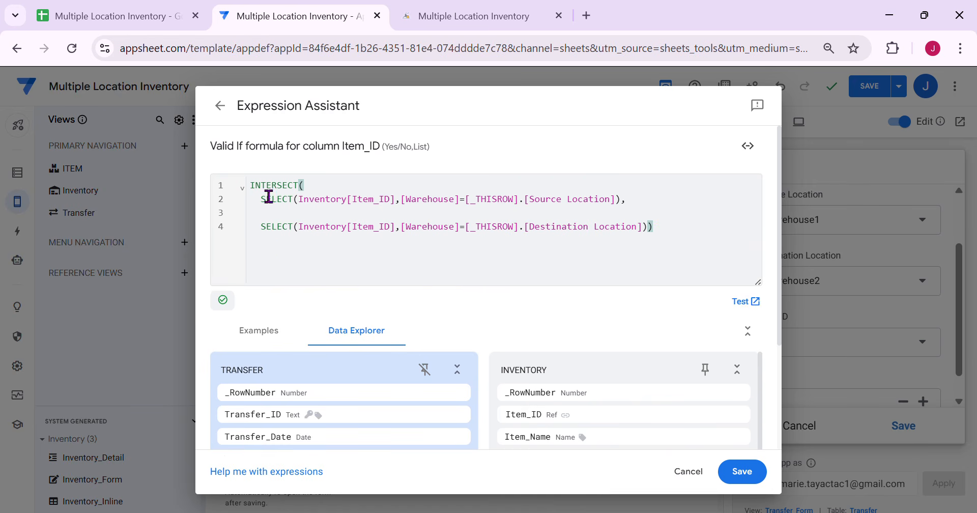
pyautogui.moveTo(268, 197); pyautogui.dragTo(303, 199)
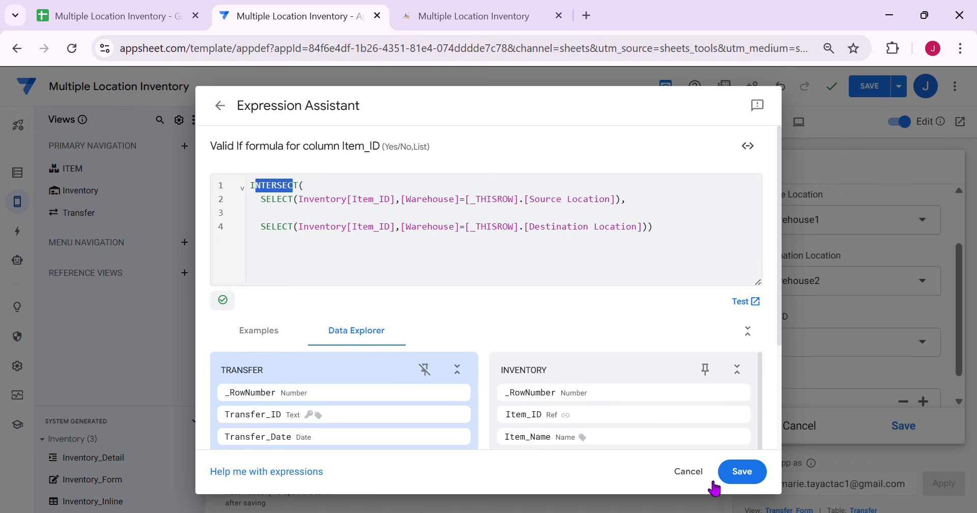
pyautogui.click(753, 481)
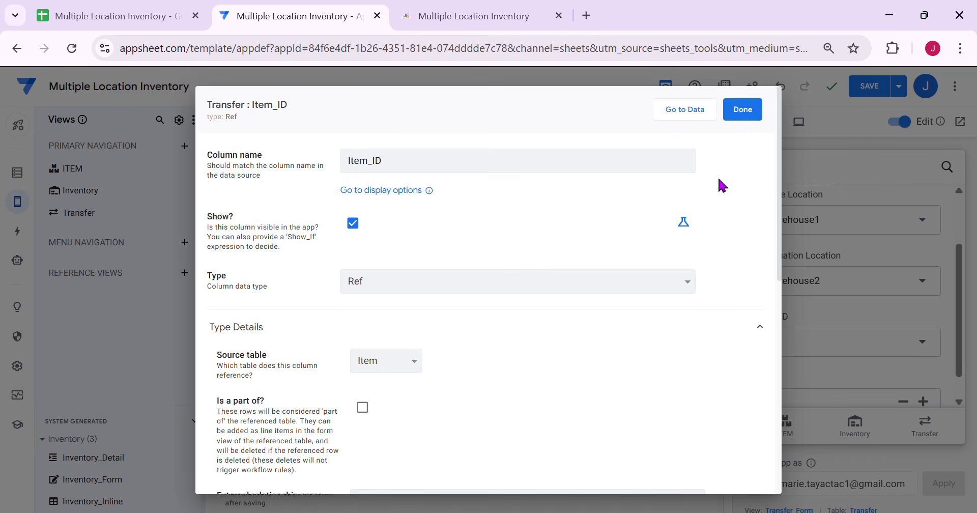
pyautogui.click(743, 110)
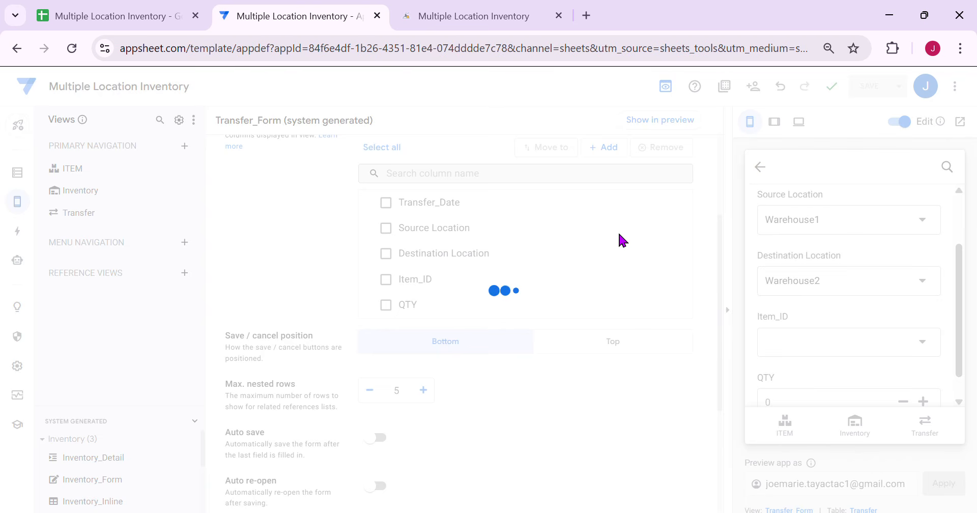
# Step: Reload the app in the browser preview and compare the inventory items of Warehouse1 and Warehouse2
pyautogui.click(530, 20)
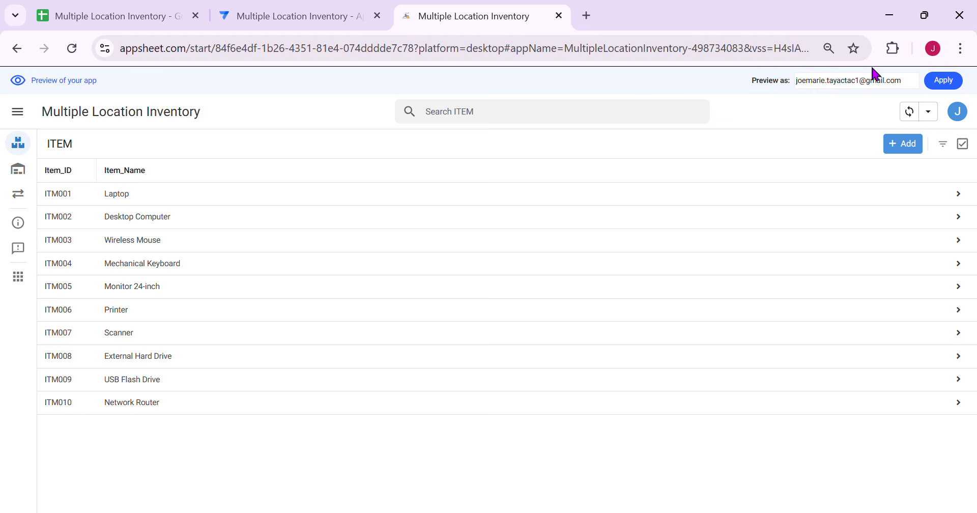
pyautogui.click(944, 82)
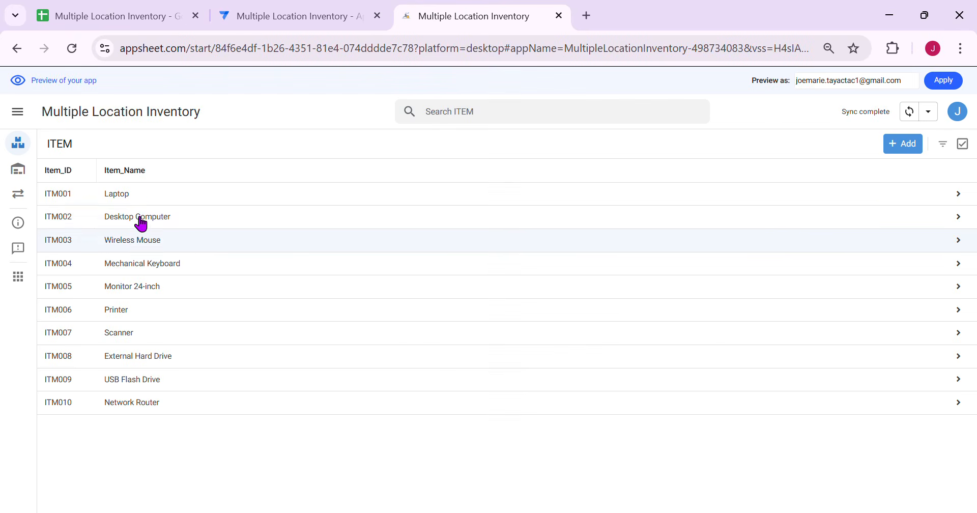
pyautogui.click(30, 199)
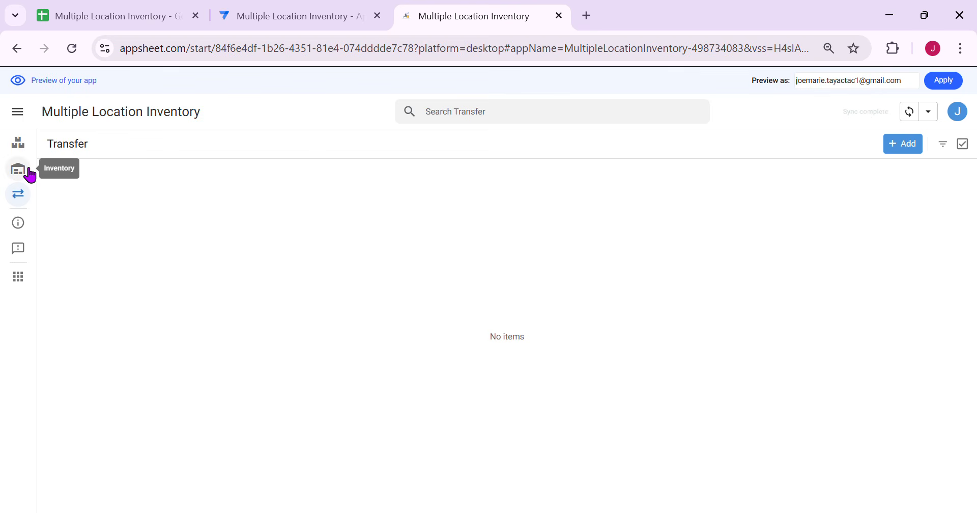
pyautogui.click(24, 179)
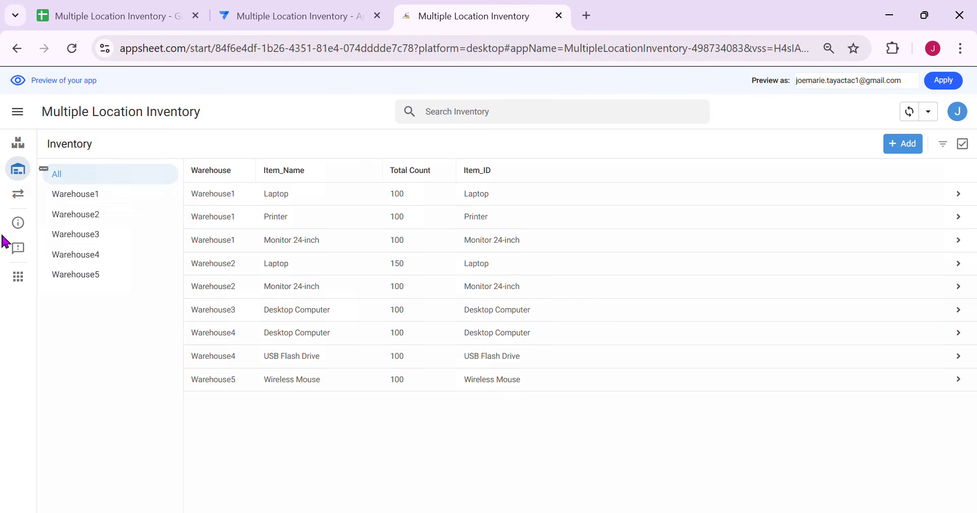
pyautogui.click(71, 199)
pyautogui.click(83, 216)
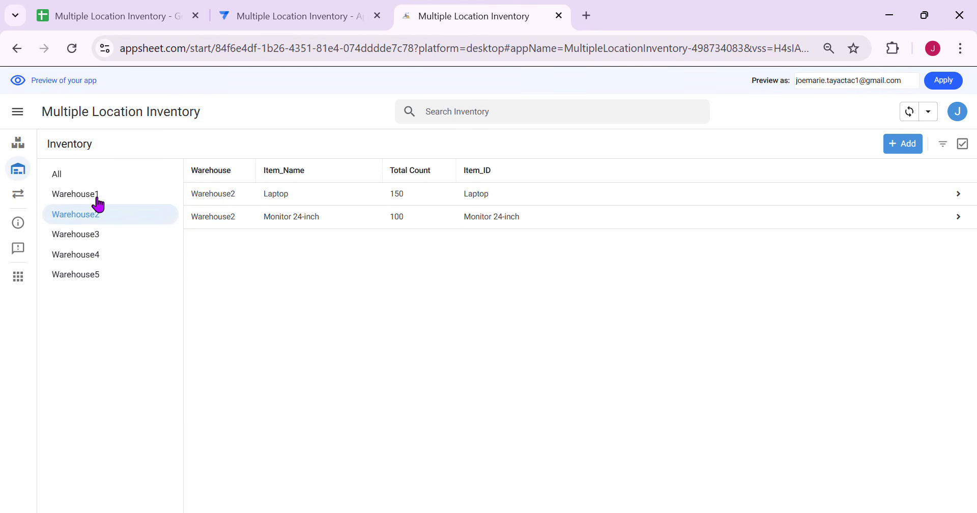
pyautogui.click(98, 200)
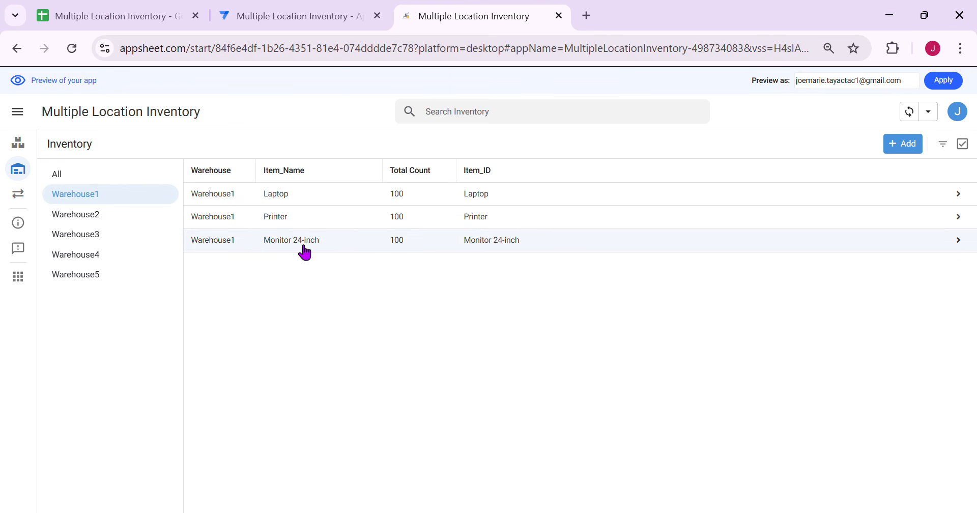
pyautogui.click(150, 217)
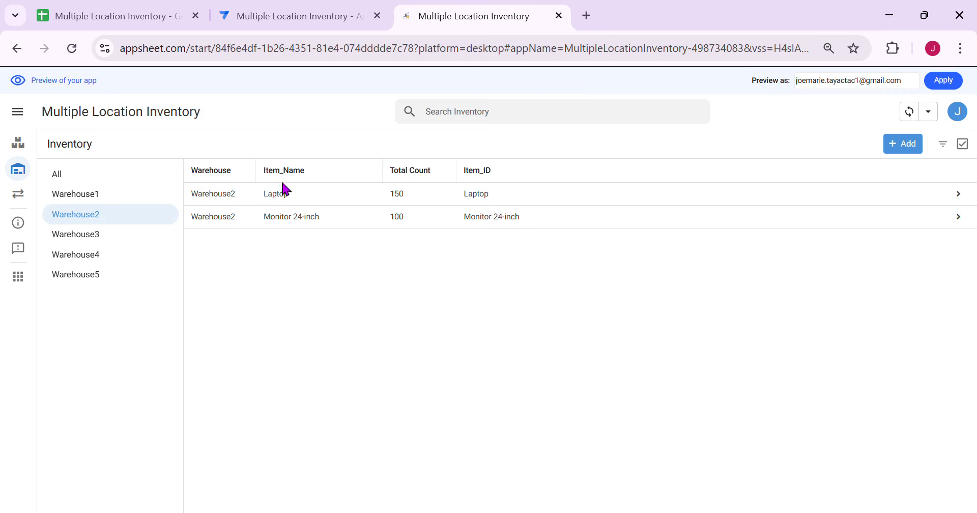
# Step: Start a transfer from Warehouse1 to Warehouse2 and check which choices Item_ID offers
pyautogui.click(20, 195)
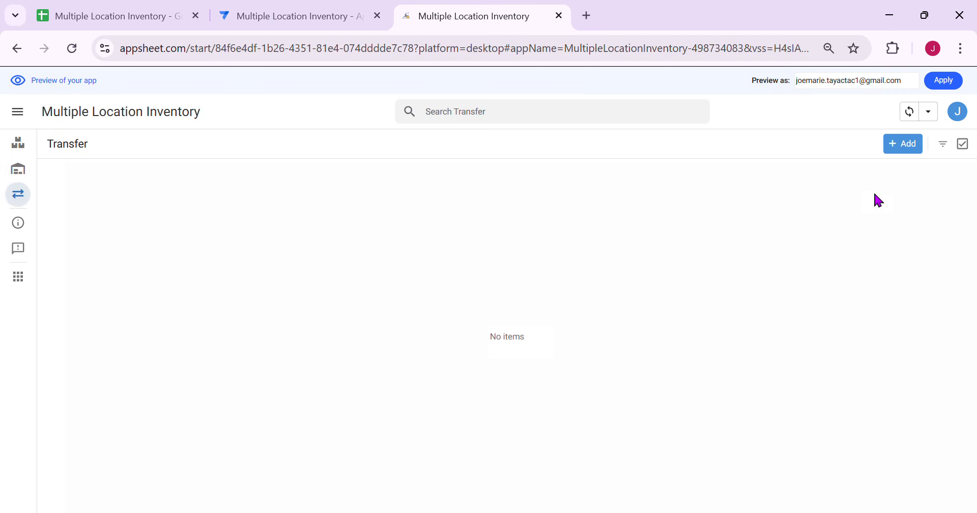
pyautogui.click(908, 151)
pyautogui.click(704, 224)
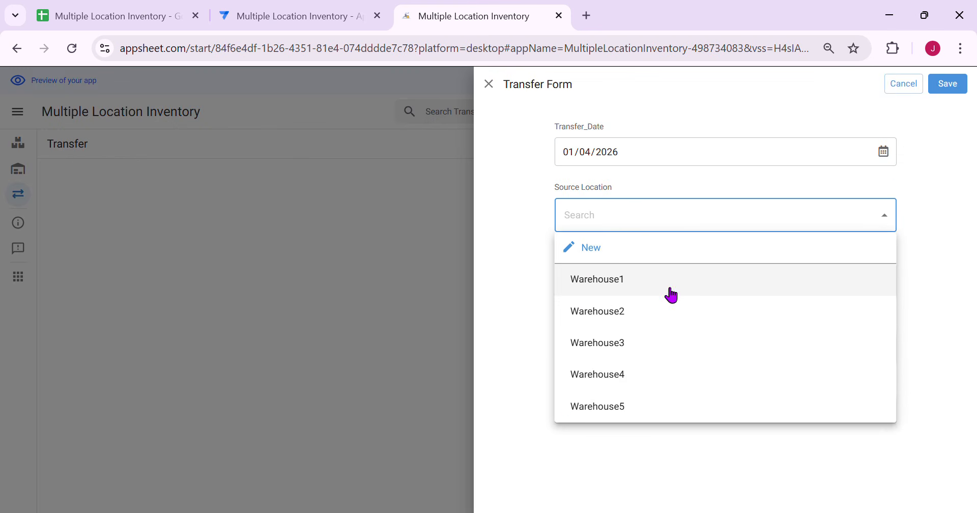
pyautogui.click(674, 294)
pyautogui.click(670, 293)
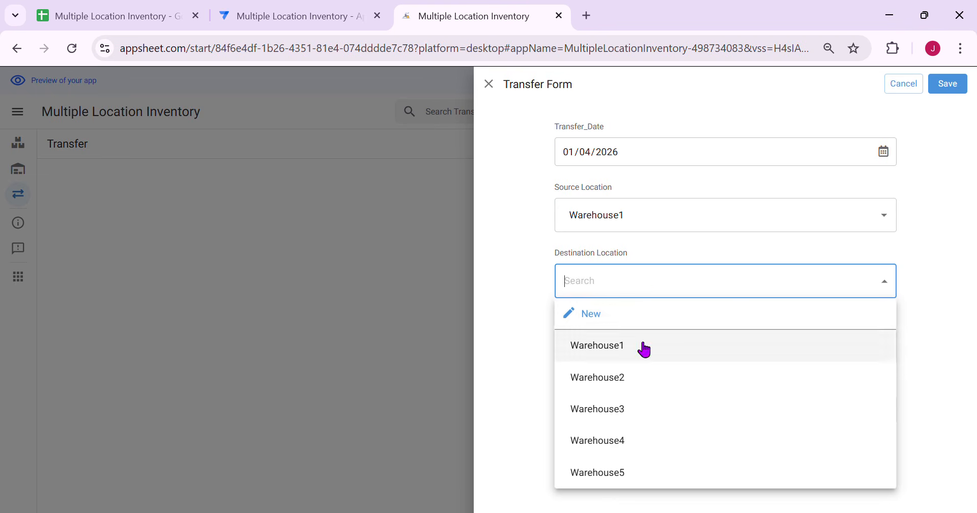
pyautogui.click(640, 377)
pyautogui.click(628, 356)
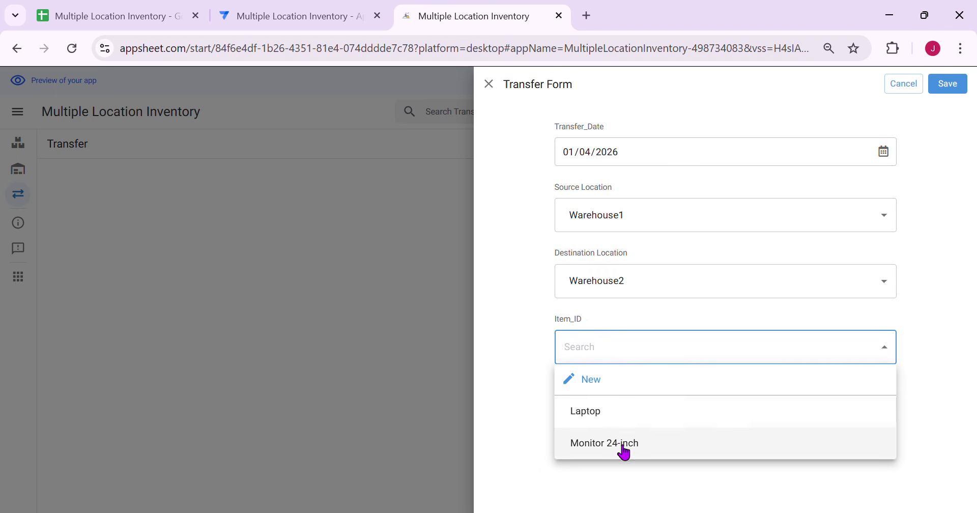
pyautogui.click(528, 319)
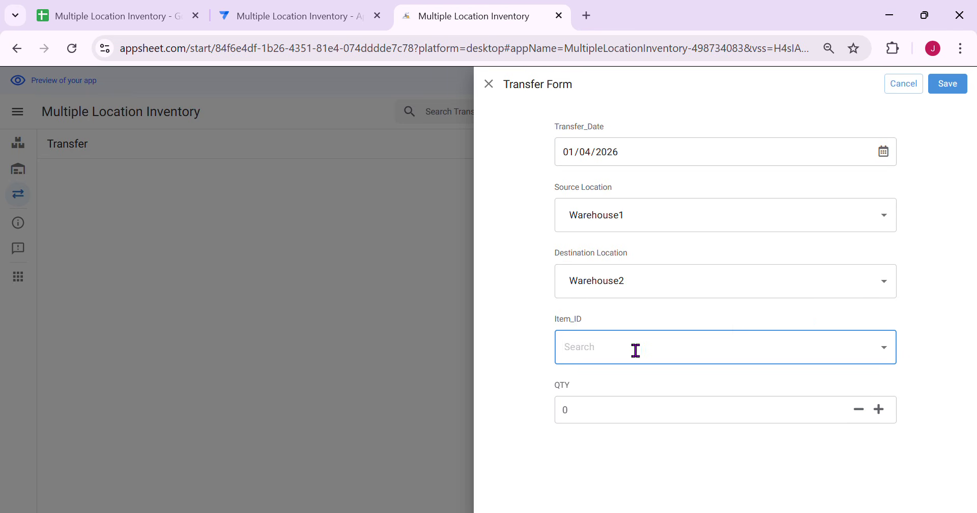
# Step: Check the Item_ID choices with Warehouse3 as the Destination Location, and discard the transfer entry
pyautogui.click(825, 291)
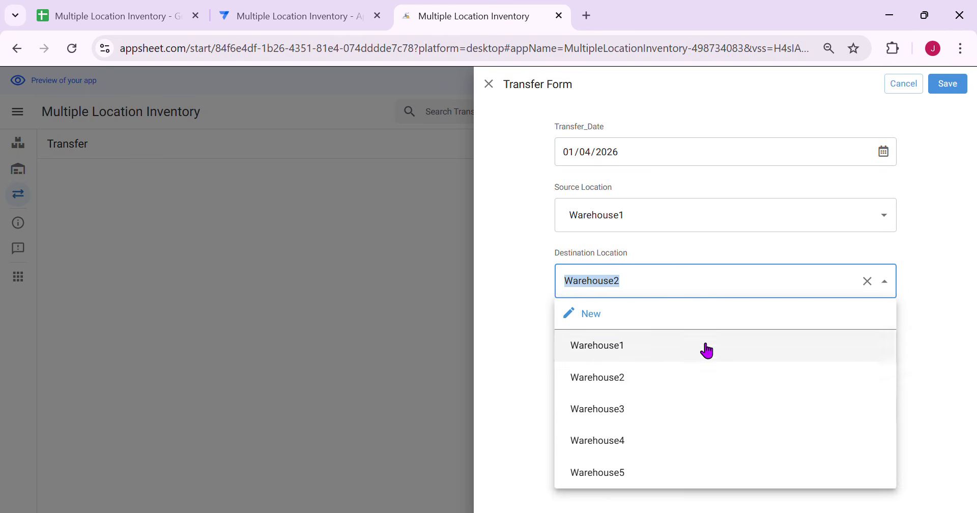
pyautogui.click(684, 408)
pyautogui.click(589, 354)
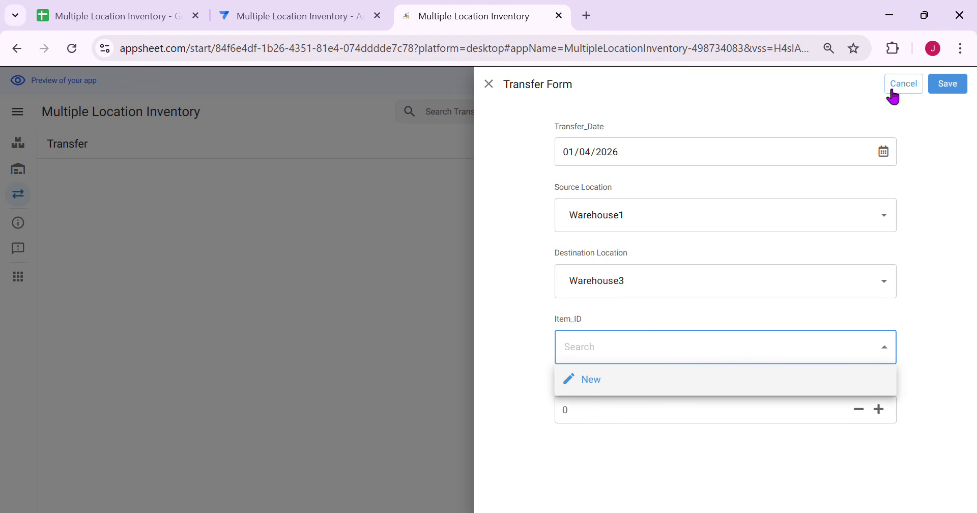
pyautogui.click(913, 96)
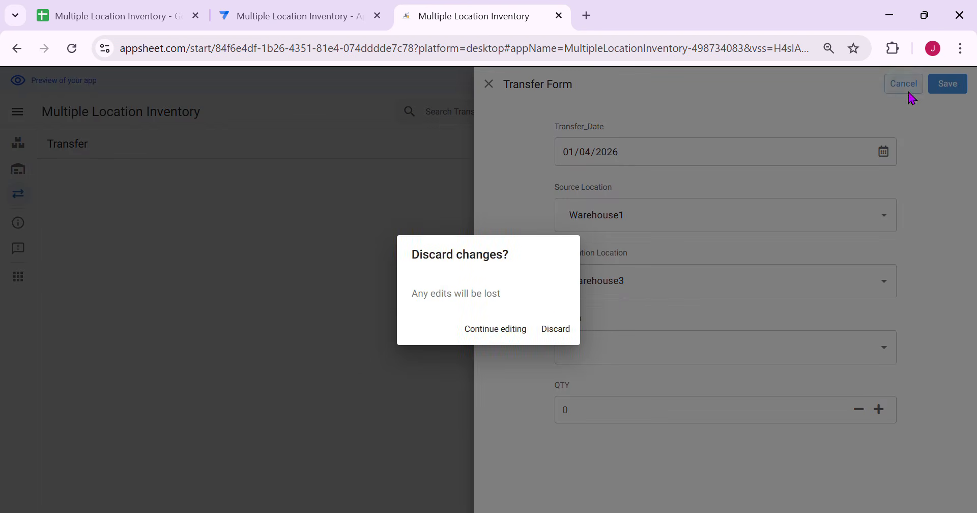
pyautogui.click(557, 330)
# Step: Compare the inventory items of Warehouse3 and Warehouse1 for a common item
pyautogui.click(19, 170)
pyautogui.click(83, 234)
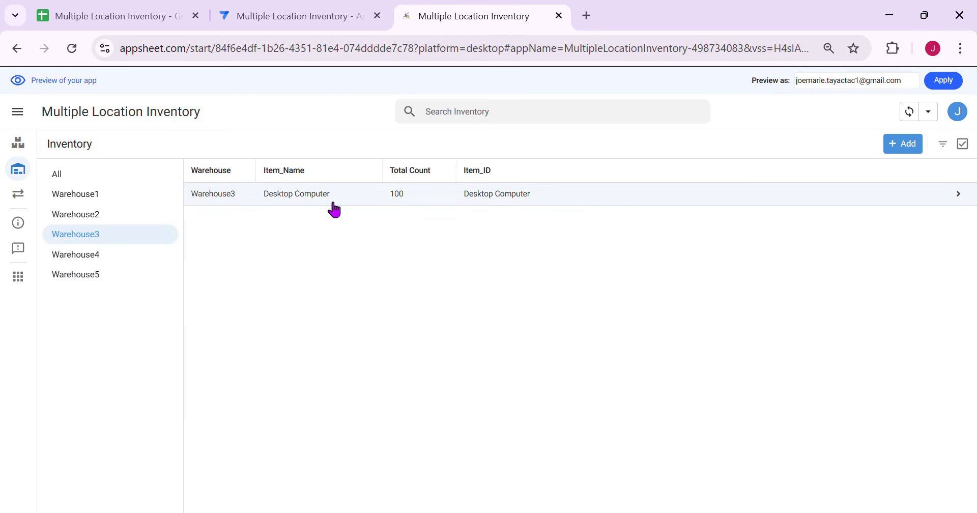
pyautogui.click(95, 198)
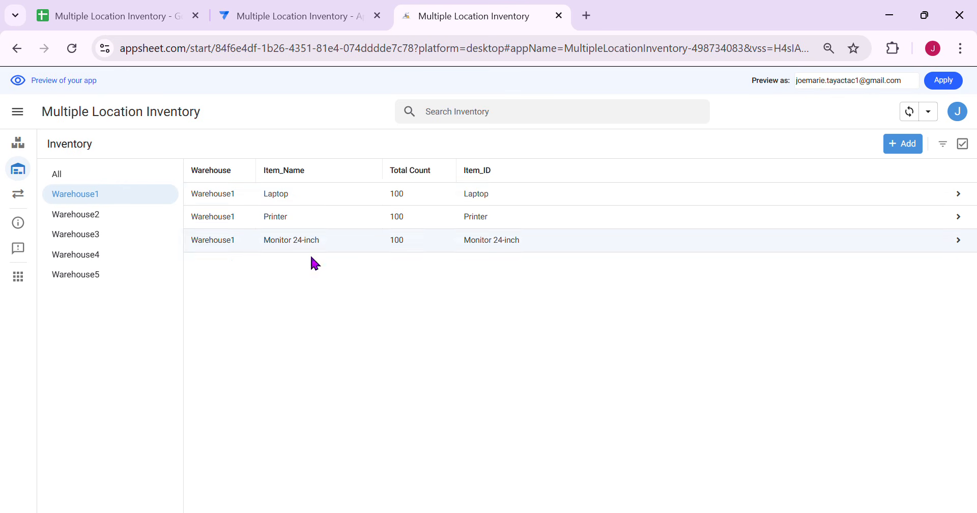
# Step: Add a Desktop Computer record with a count of 100 to the Warehouse1 inventory and view the Warehouse3 inventory
pyautogui.click(905, 145)
pyautogui.click(637, 166)
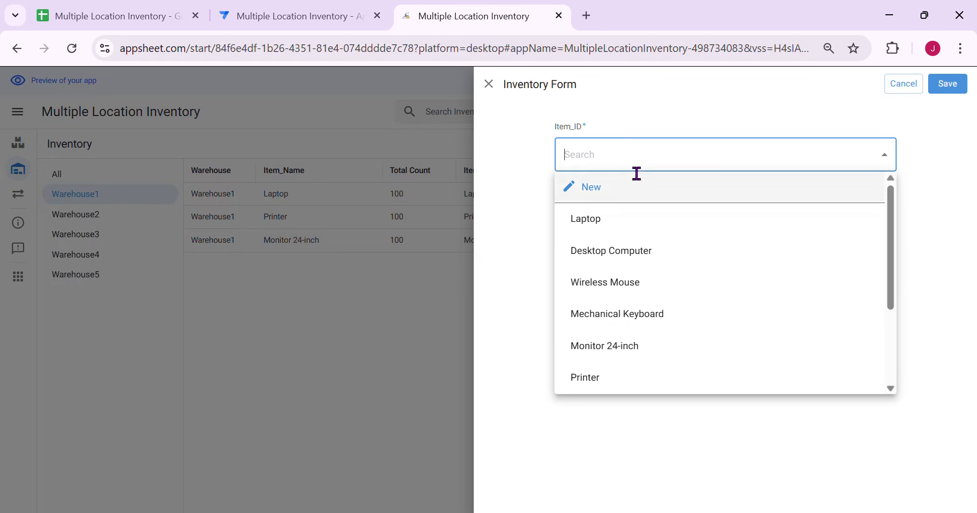
pyautogui.scroll(-2, 640, 306)
pyautogui.scroll(2, 642, 283)
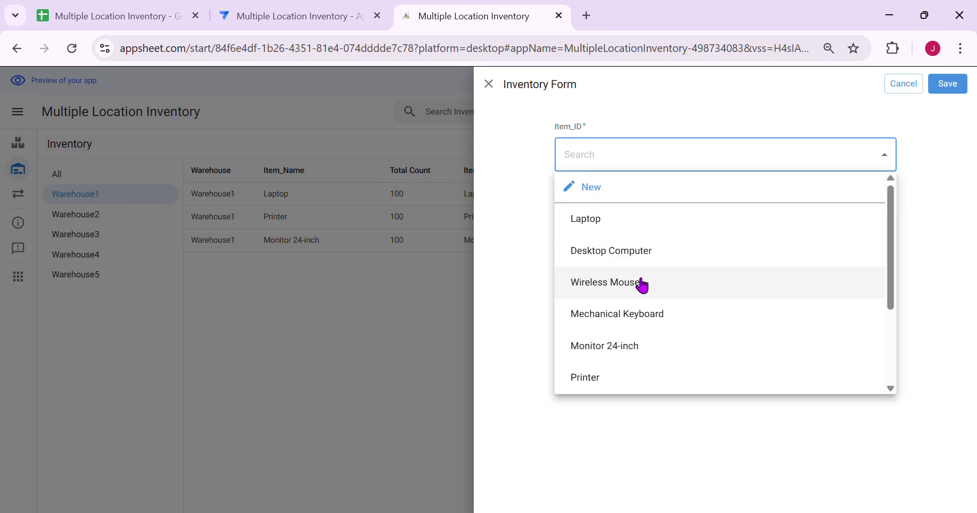
pyautogui.click(639, 252)
pyautogui.click(631, 353)
pyautogui.write('100')
pyautogui.click(952, 87)
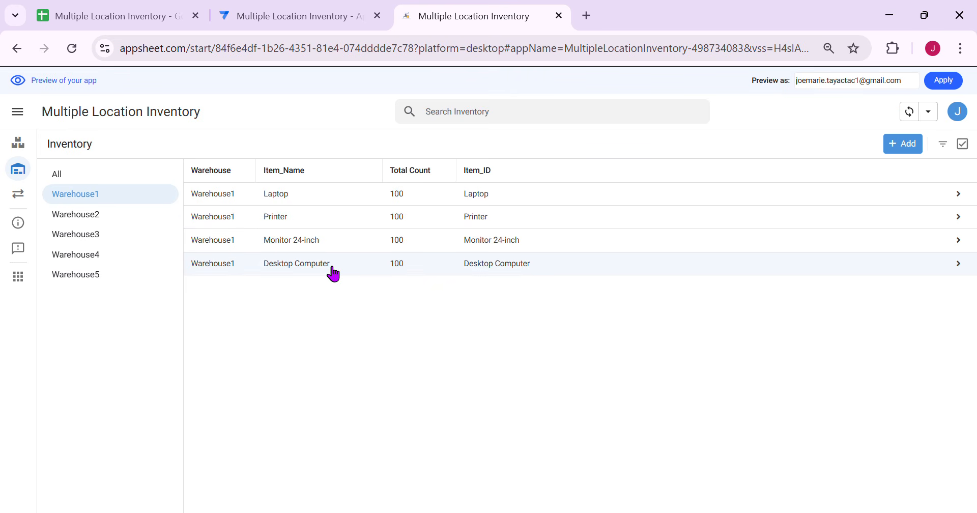
pyautogui.click(98, 235)
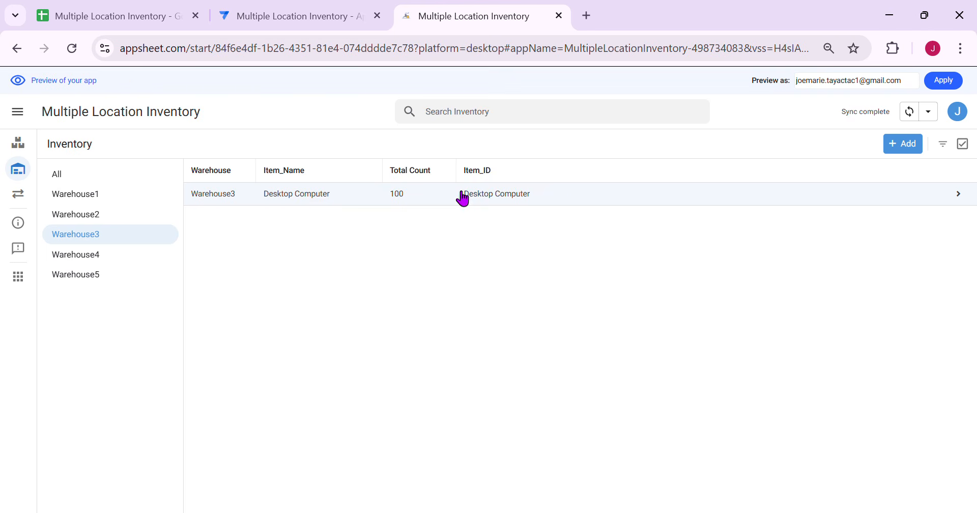
# Step: Check the Item_ID choices for a new transfer from Warehouse1 to Warehouse3, and discard the transfer entry
pyautogui.click(24, 201)
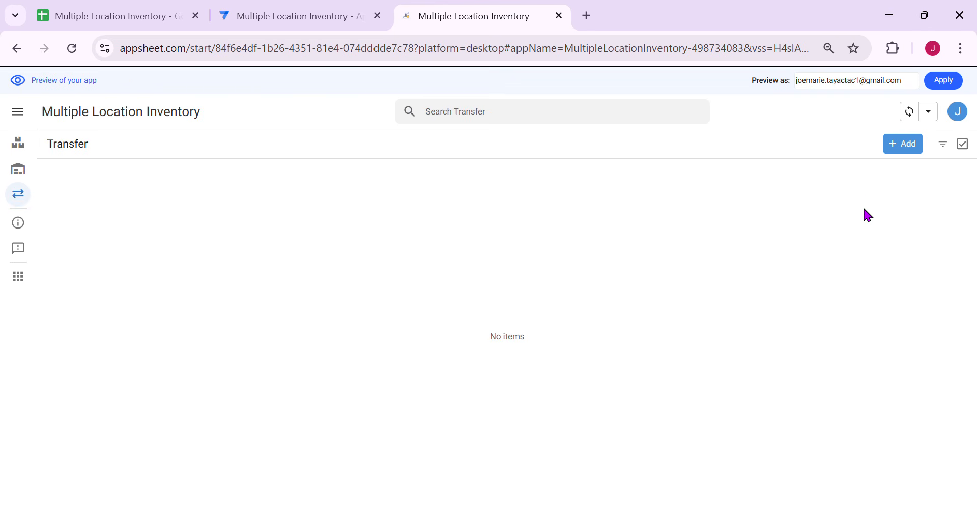
pyautogui.click(916, 148)
pyautogui.click(677, 224)
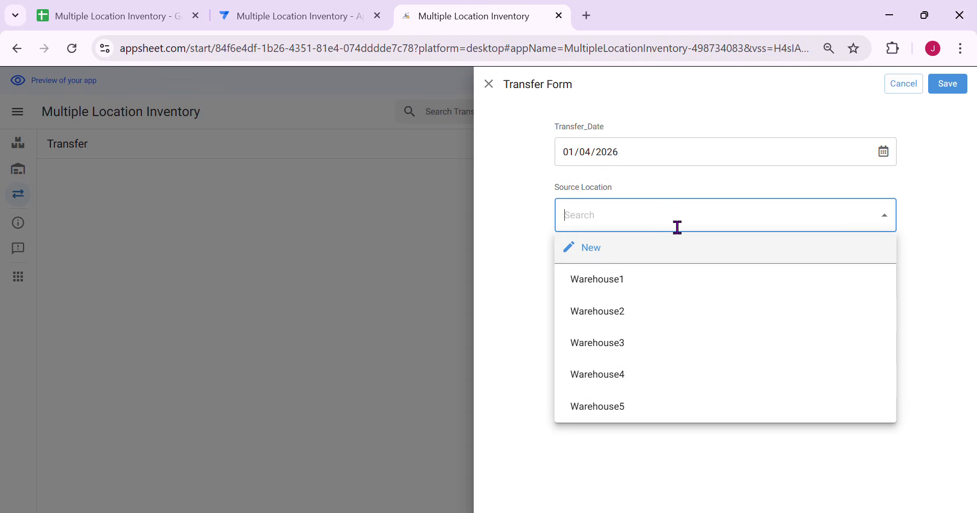
pyautogui.click(663, 295)
pyautogui.click(648, 281)
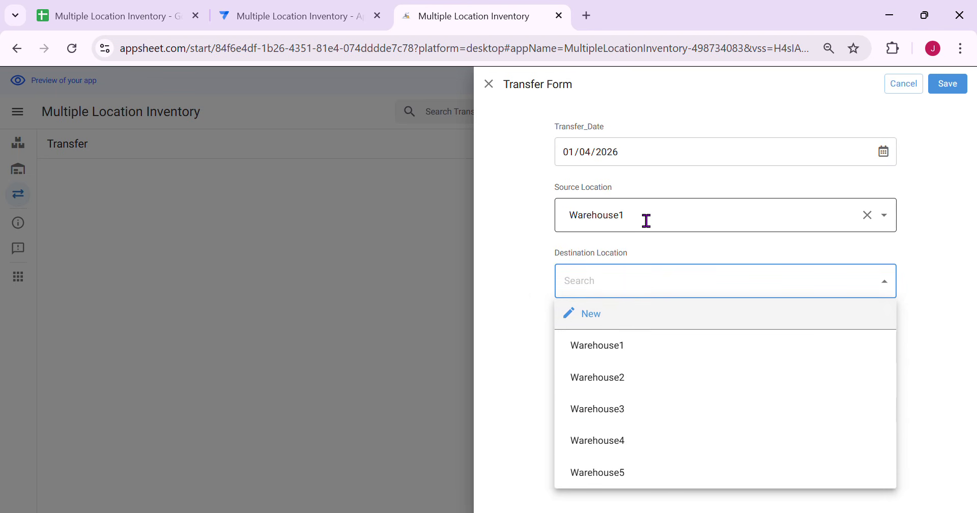
pyautogui.click(640, 416)
pyautogui.click(627, 361)
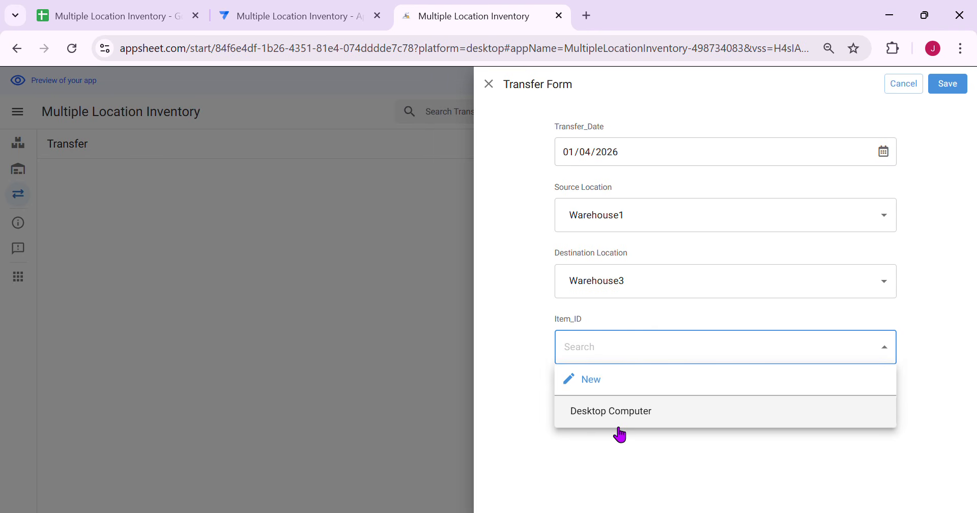
pyautogui.click(901, 94)
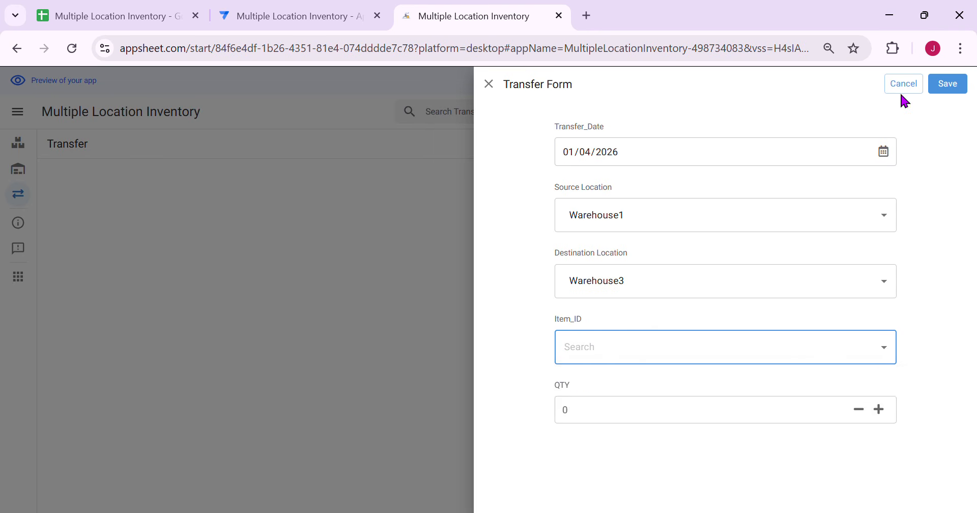
pyautogui.click(916, 91)
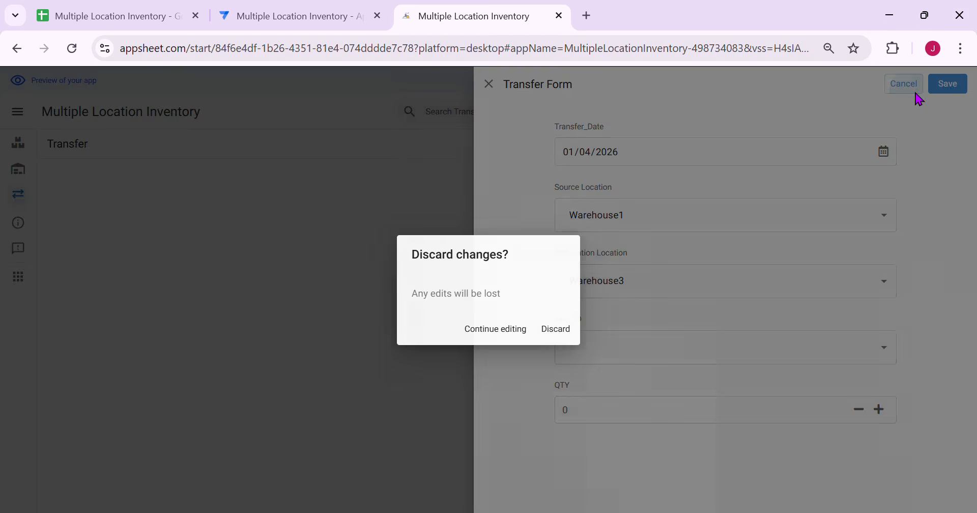
pyautogui.click(566, 338)
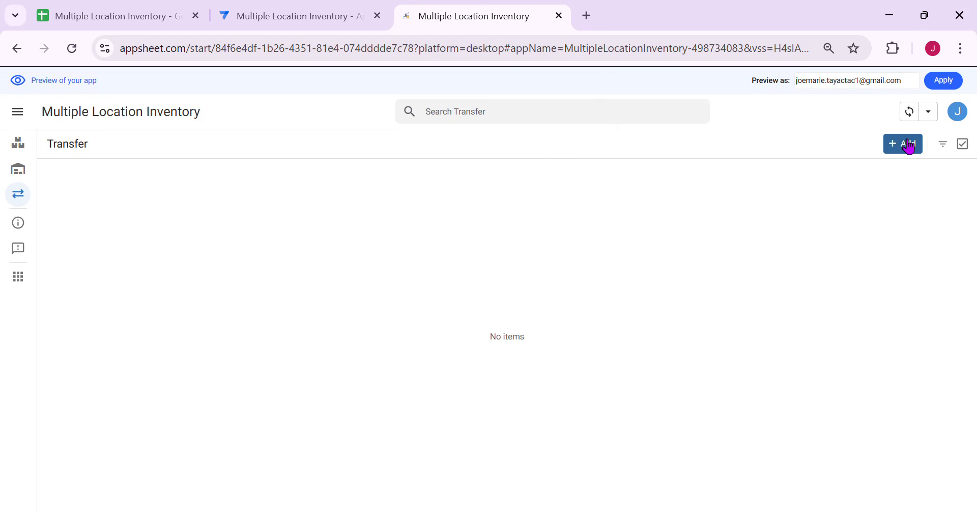
# Step: Test the Item_ID choices for a transfer from Warehouse3 to Warehouse1 by picking Desktop Computer, and discard the entry
pyautogui.click(894, 144)
pyautogui.click(721, 224)
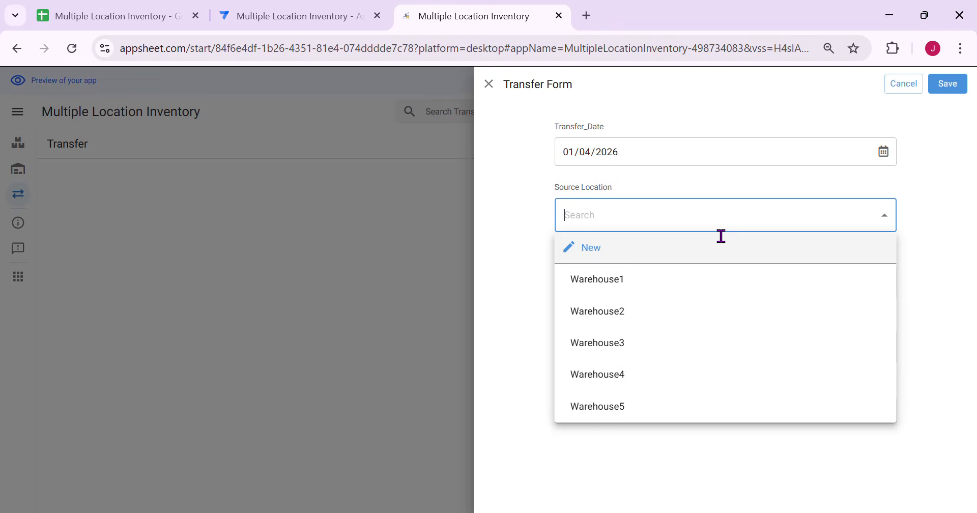
pyautogui.click(648, 347)
pyautogui.click(726, 299)
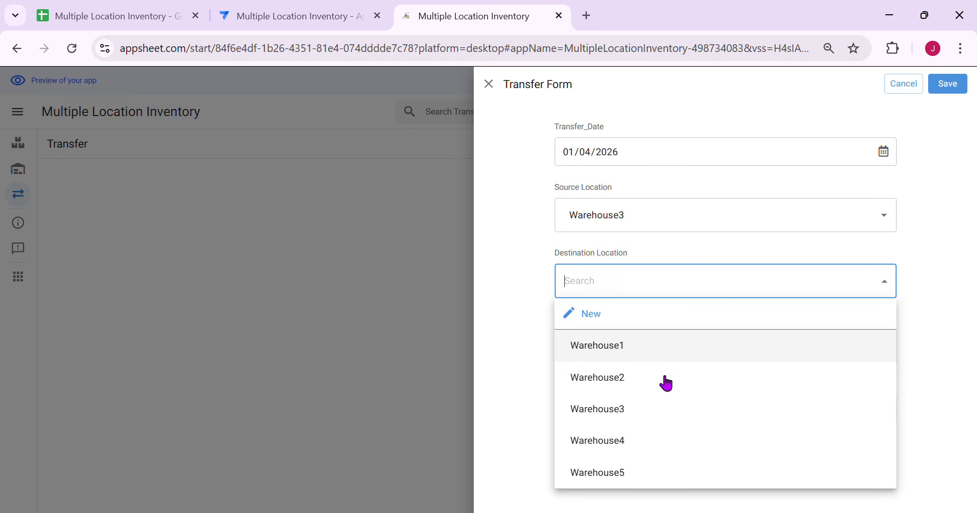
pyautogui.click(652, 349)
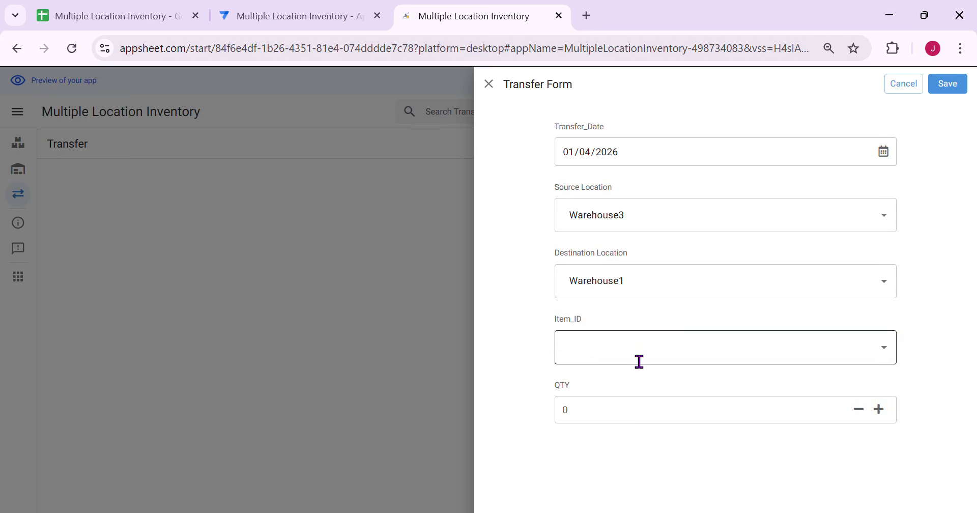
pyautogui.click(692, 359)
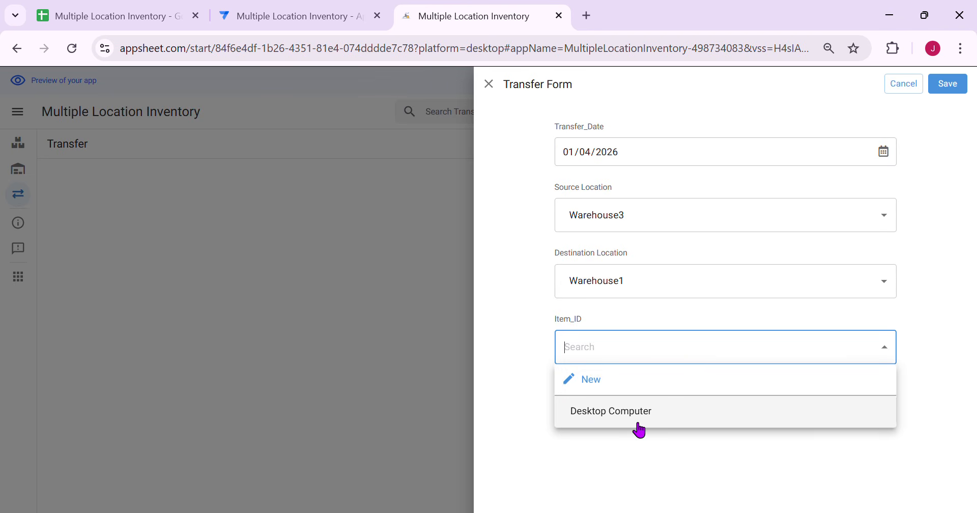
pyautogui.click(638, 427)
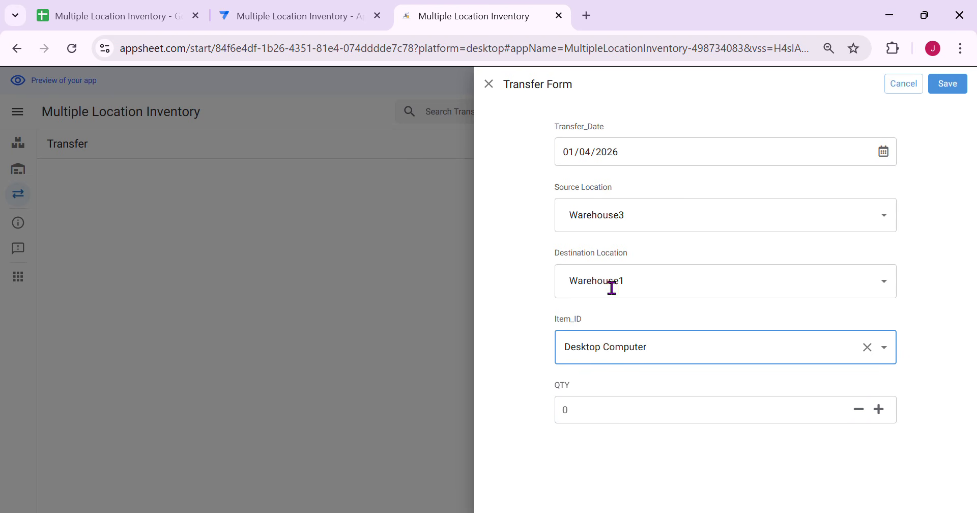
pyautogui.click(490, 85)
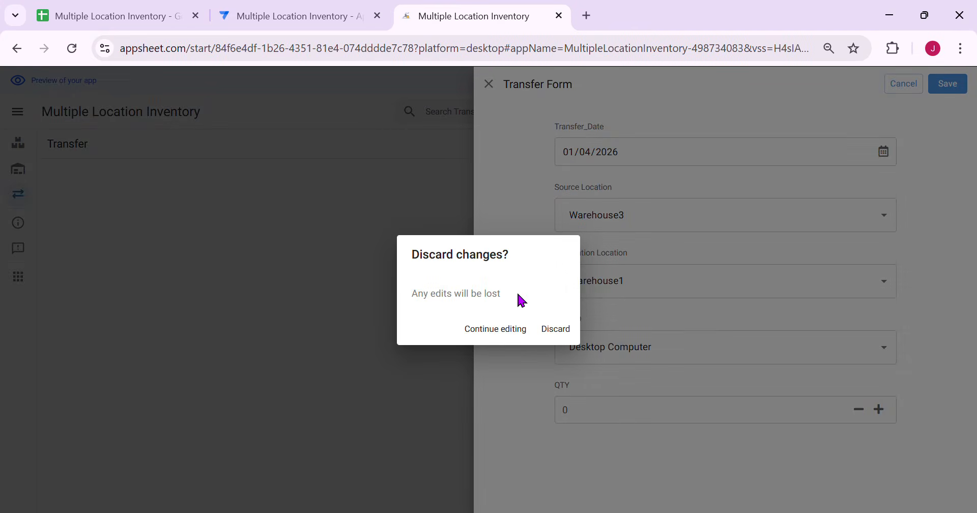
pyautogui.click(555, 329)
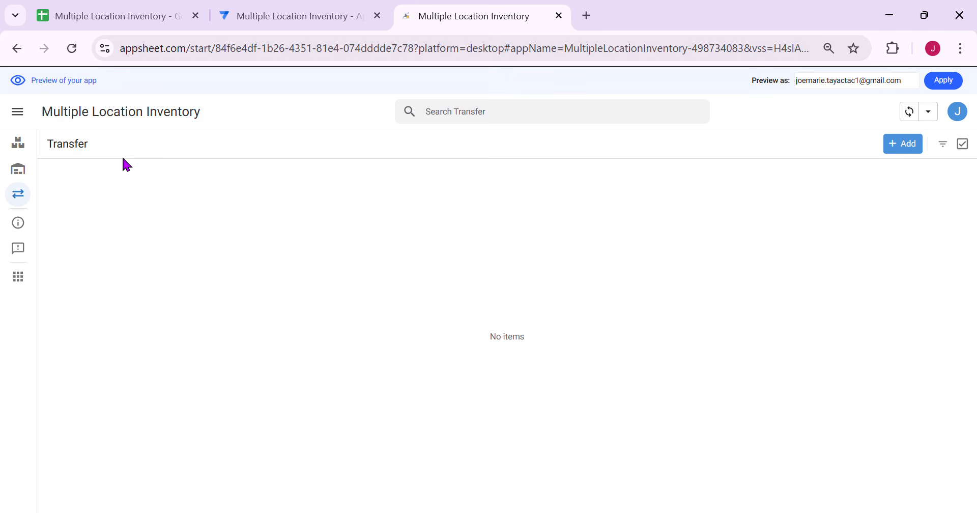